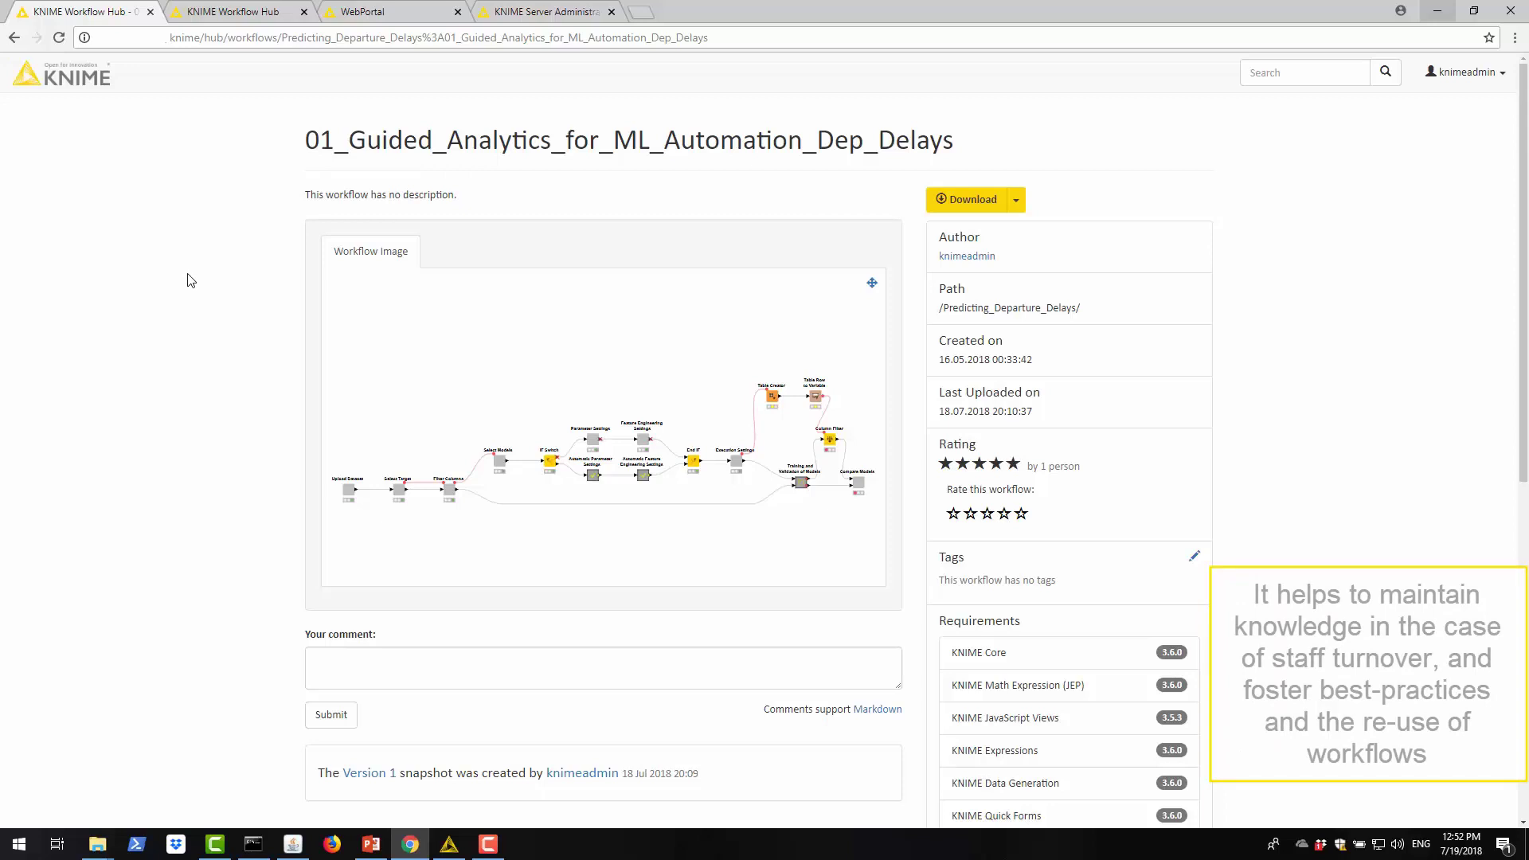
Switch to the KNIME Workflow Hub tab listing recent, top rated and random workflows
{"action": "left_click", "coordinate": [225, 14]}
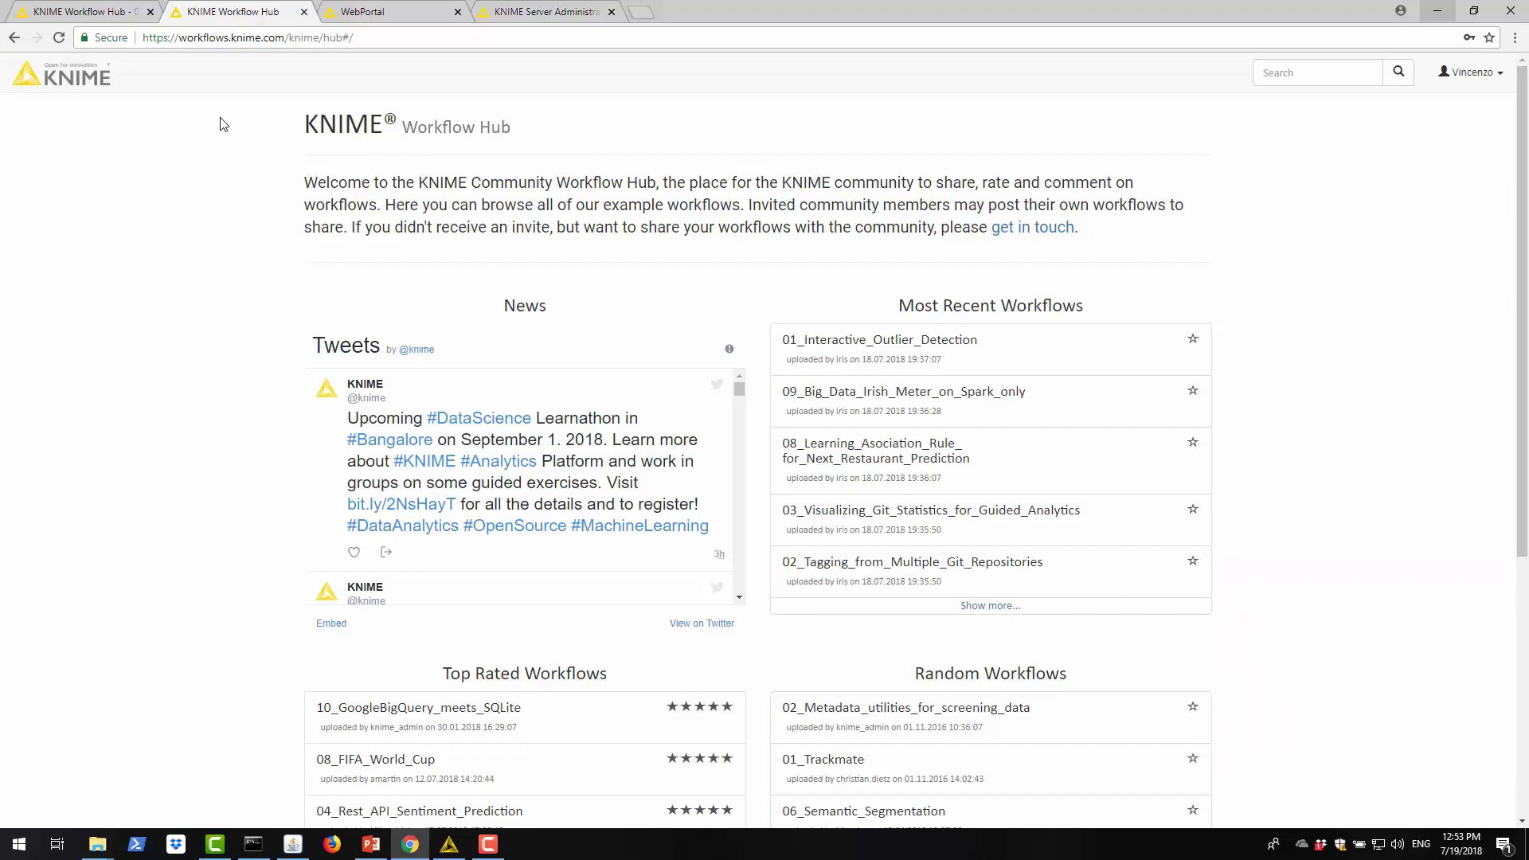
Back in KNIME, drag the Apply Feature Creation template from Explorer below the Upload Dataset node
{"action": "left_click", "coordinate": [447, 850]}
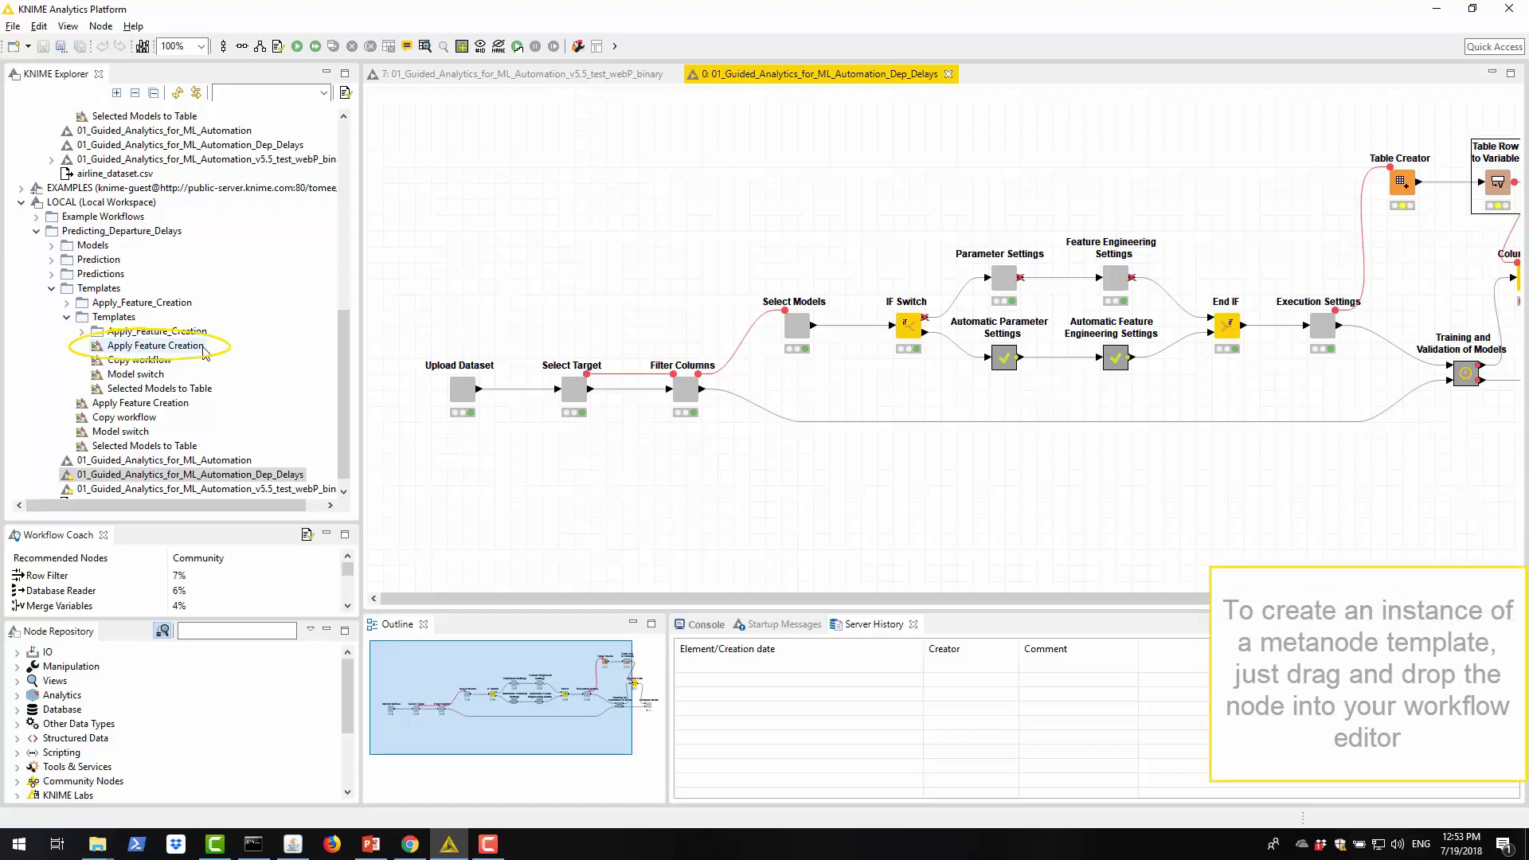
{"action": "left_click_drag", "start_coordinate": [205, 353], "coordinate": [532, 478]}
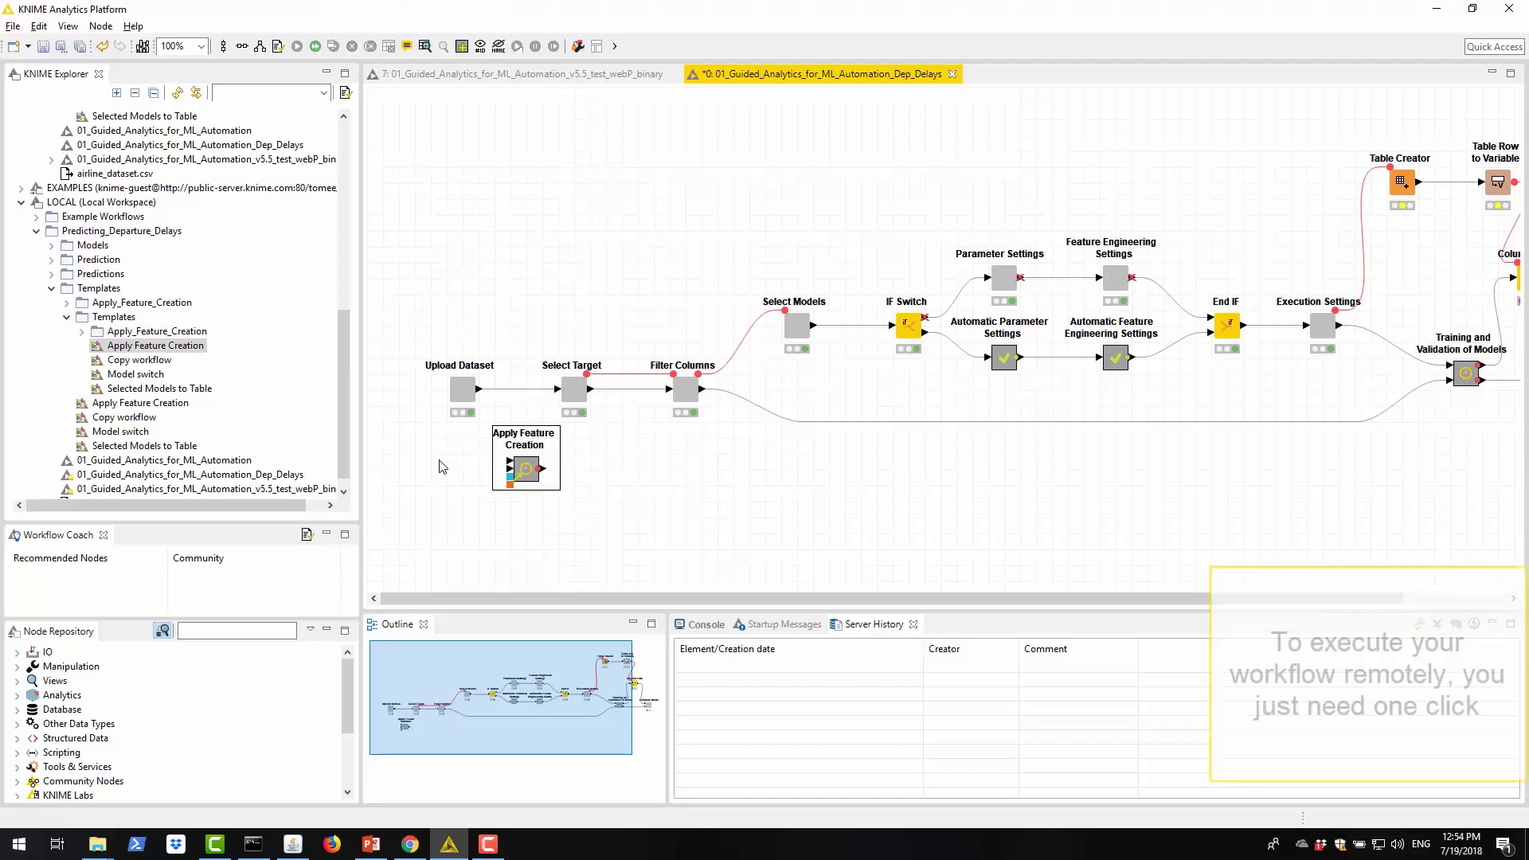
Select the local 01_Guided_Analytics_for_ML_Automation_v5.5_test_webP_binary workflow in KNIME Explorer
{"action": "left_click", "coordinate": [271, 490]}
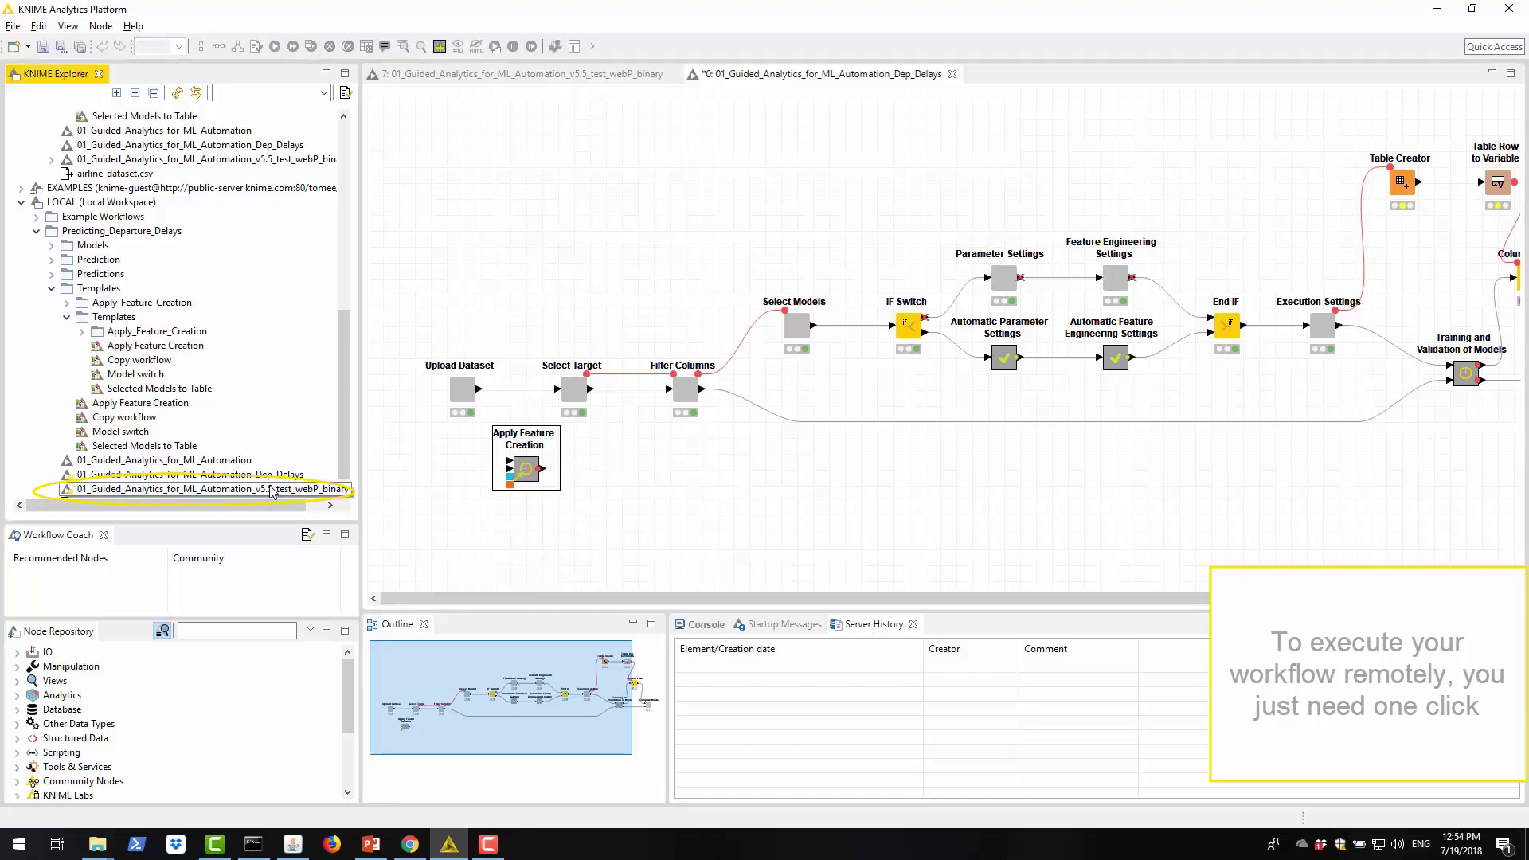
Deploy the v5.5 test webP binary workflow to knime-server/Predicting_Departure_Delays, confirming the overwrite
{"action": "right_click", "coordinate": [272, 490]}
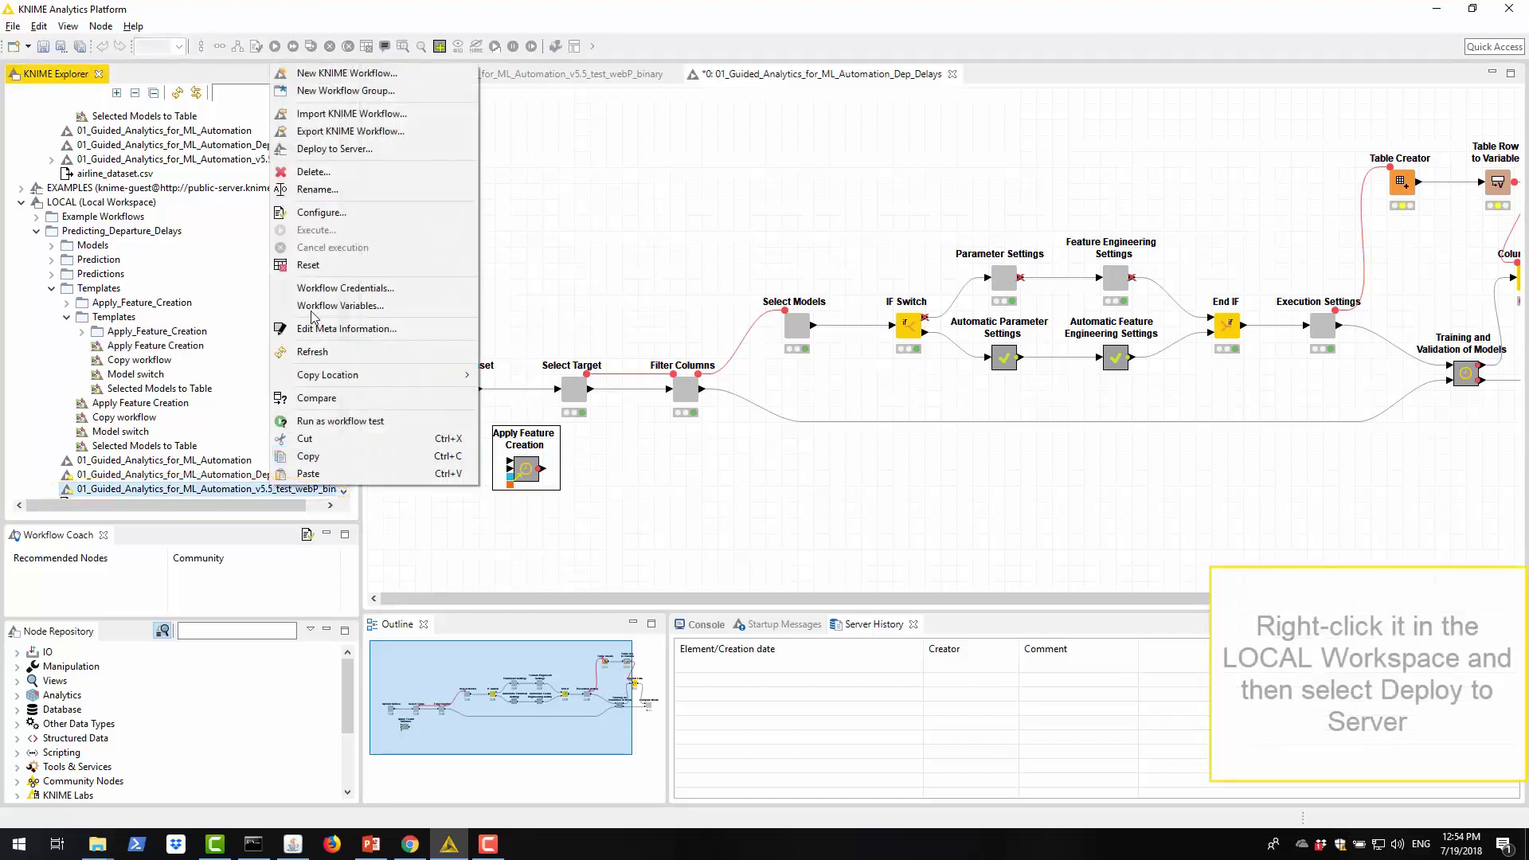
{"action": "left_click", "coordinate": [334, 150]}
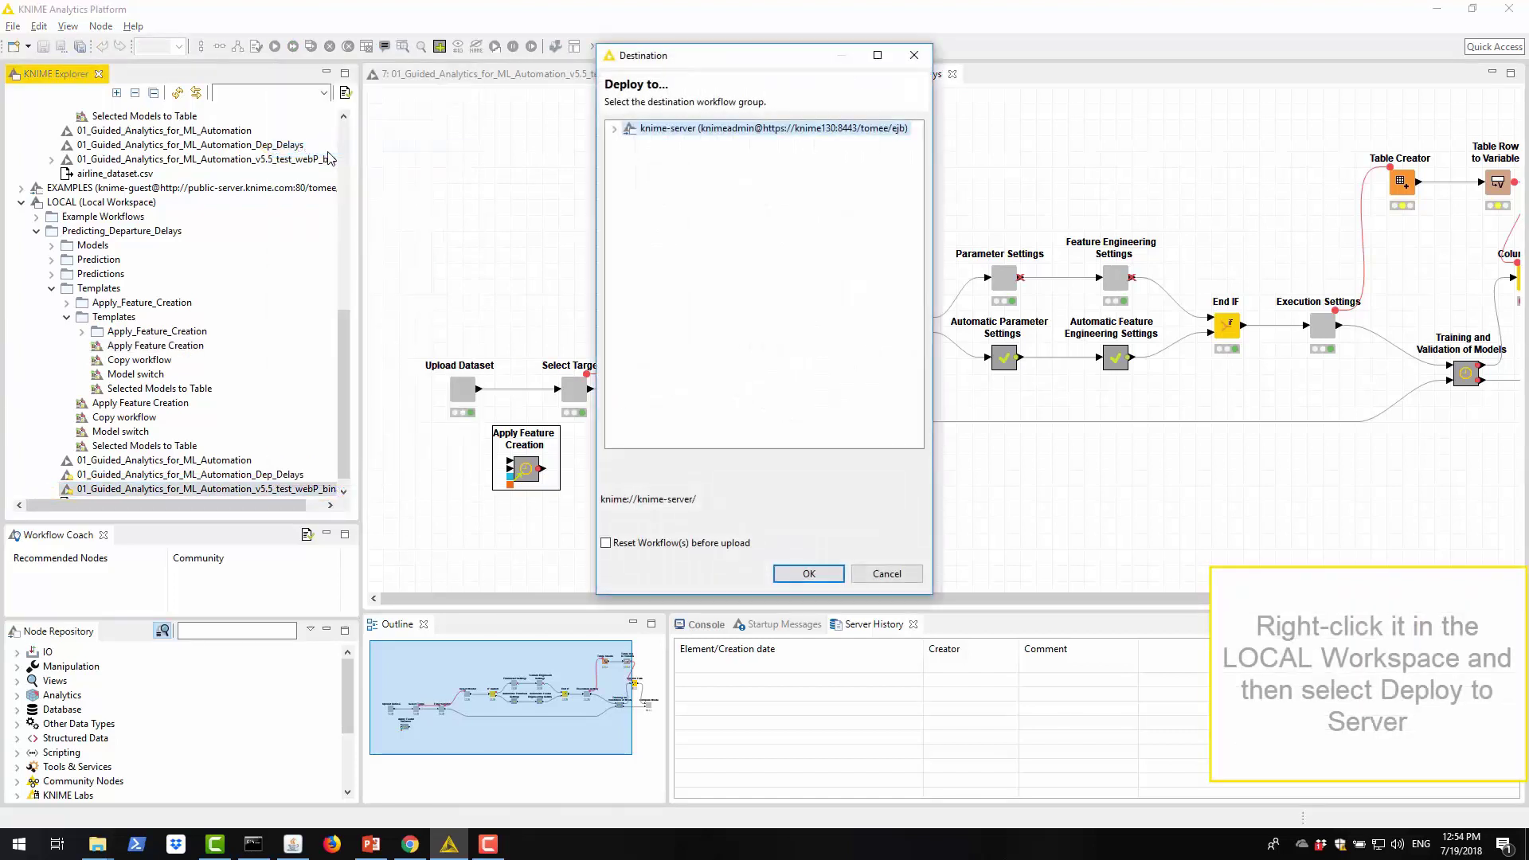
{"action": "left_click", "coordinate": [614, 128]}
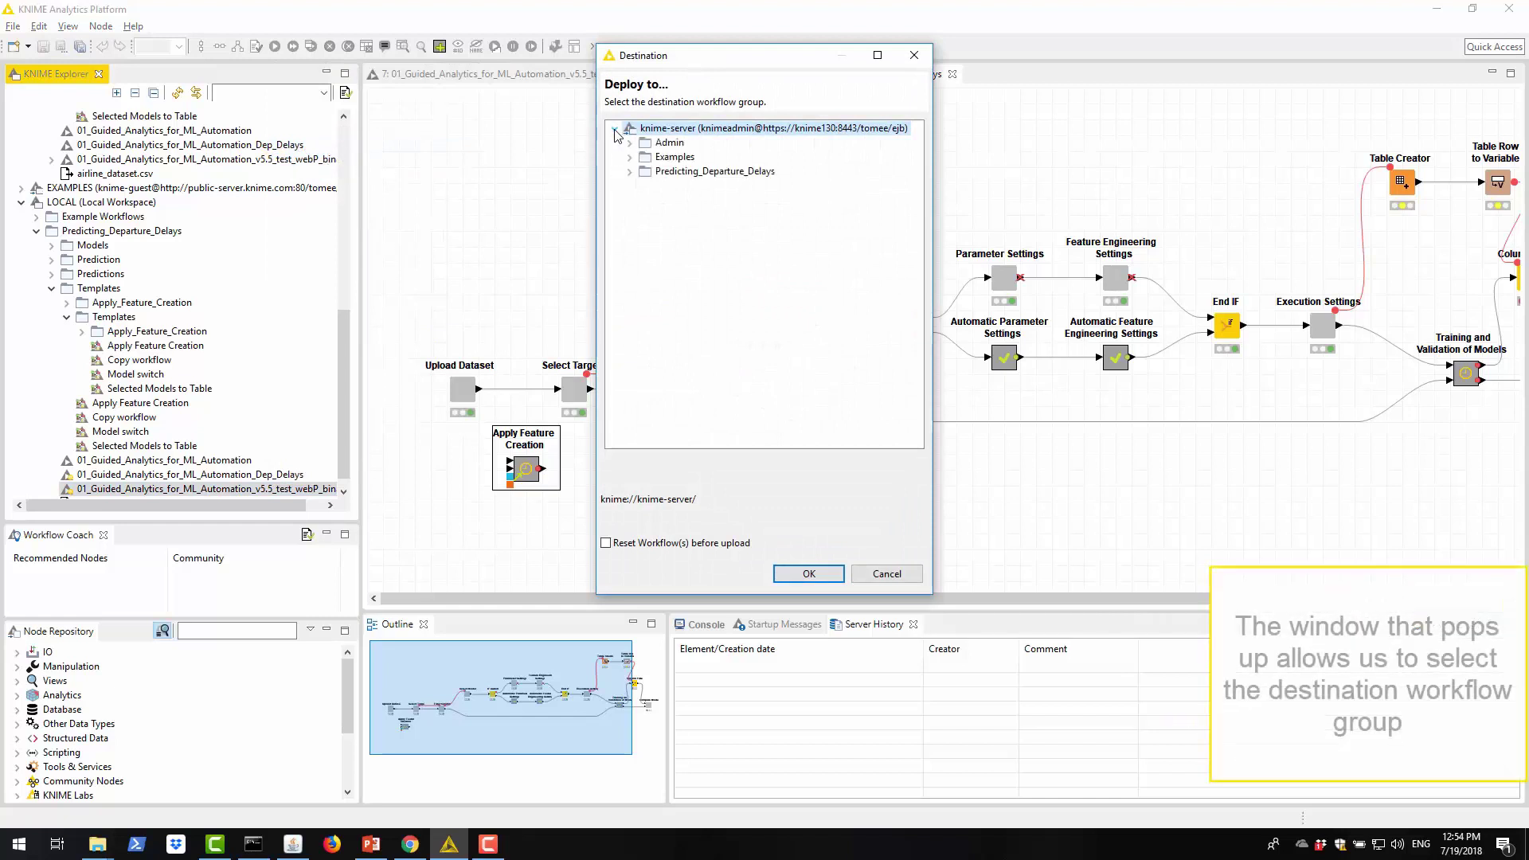
{"action": "left_click", "coordinate": [630, 172]}
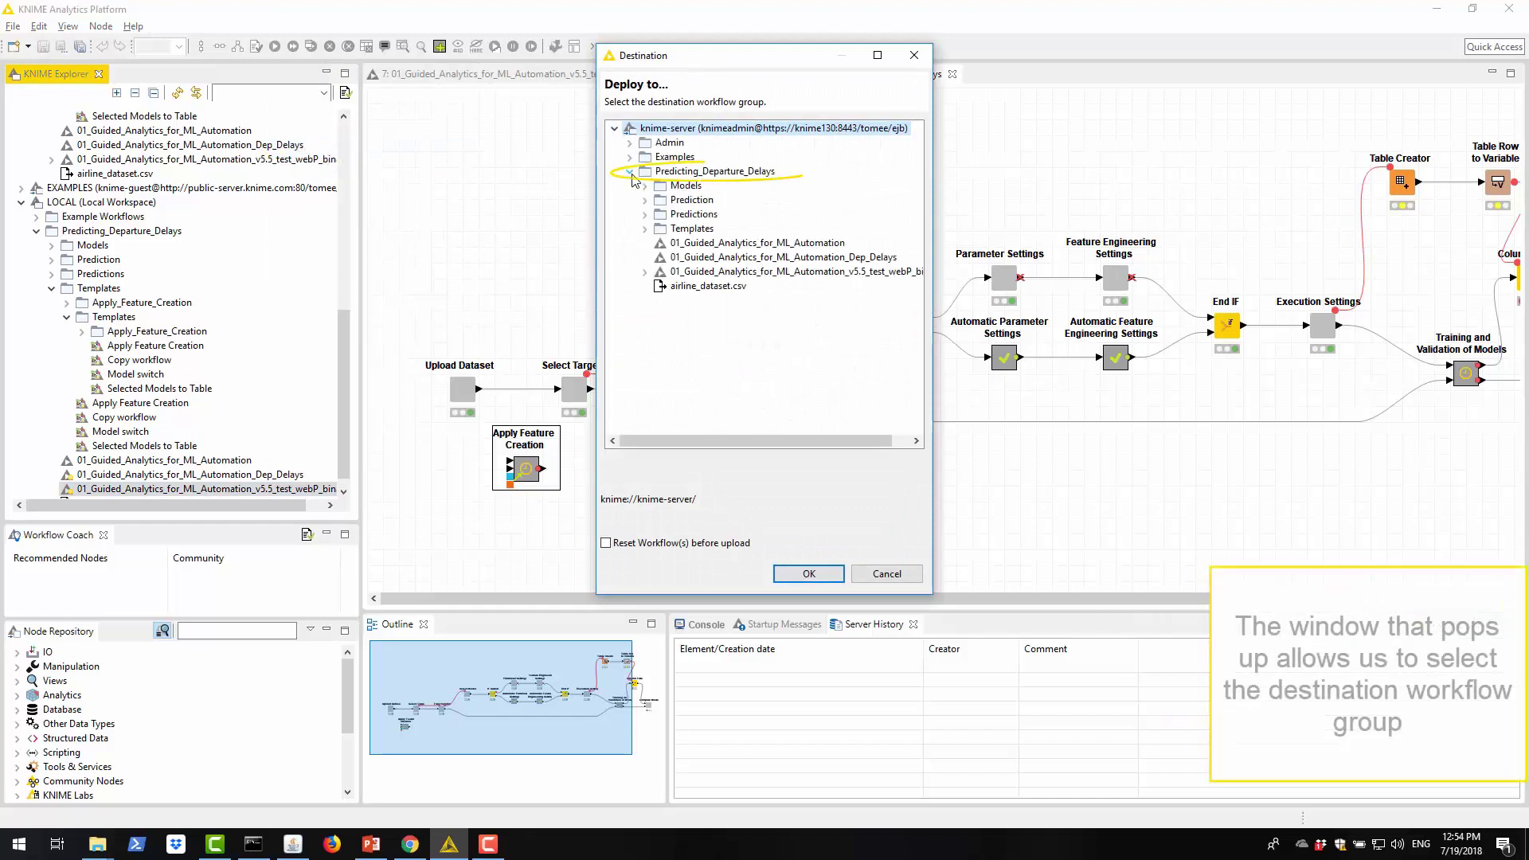
{"action": "left_click", "coordinate": [669, 172]}
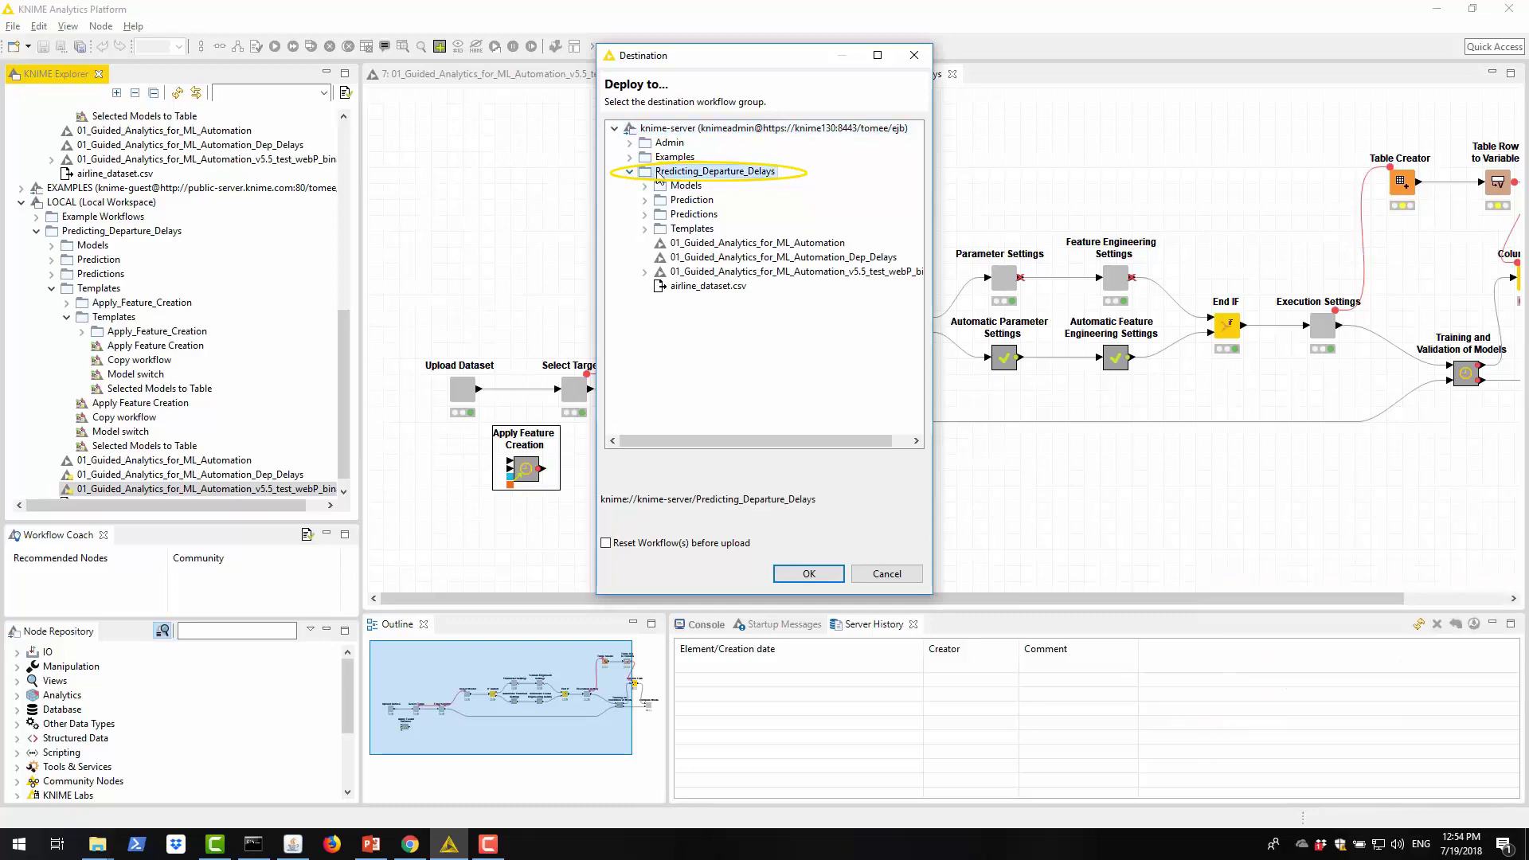
{"action": "left_click", "coordinate": [807, 573]}
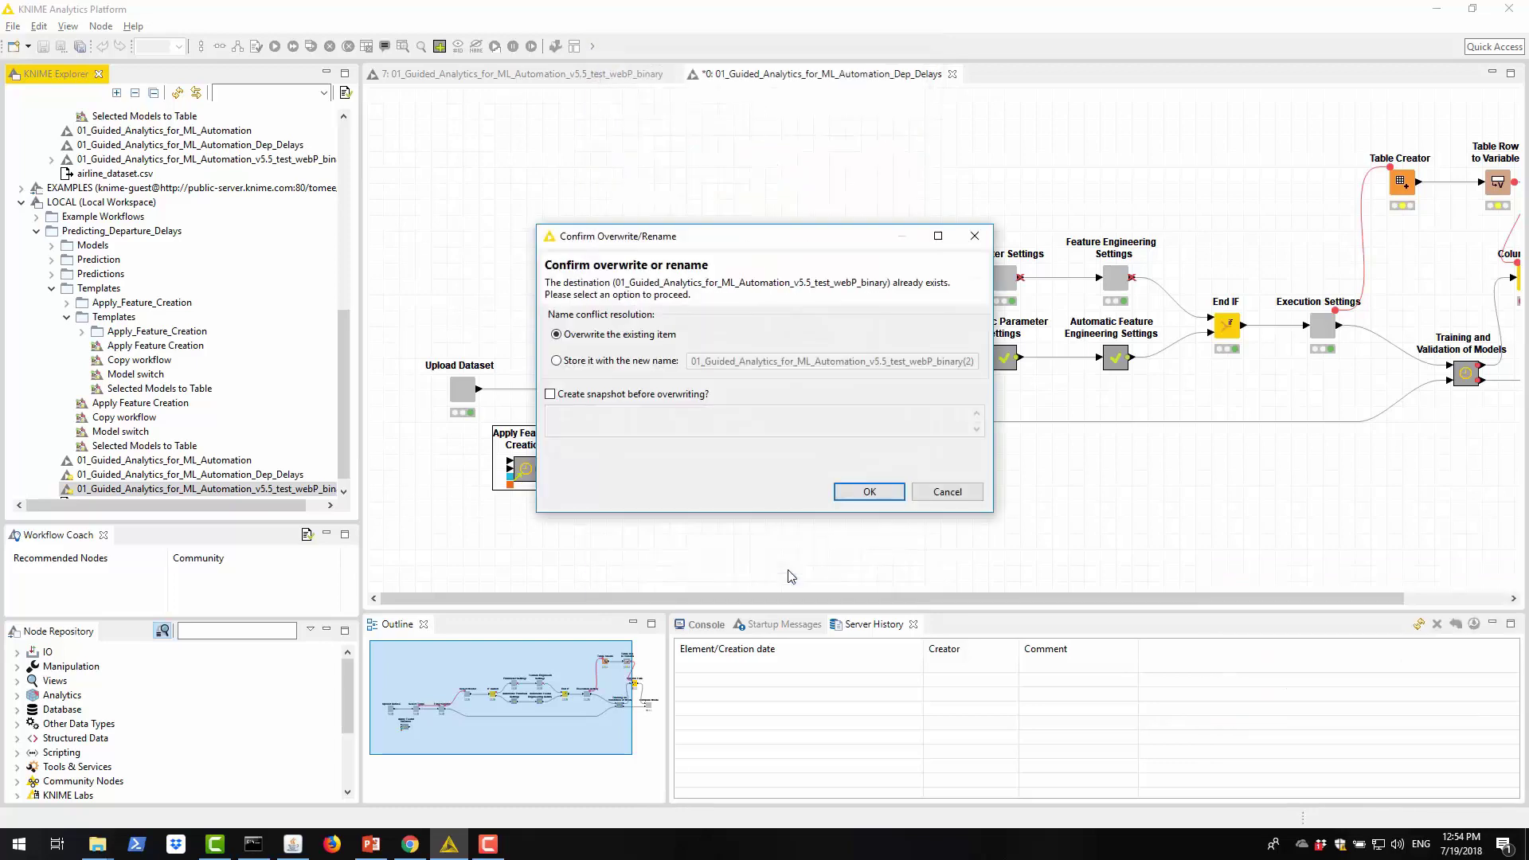
{"action": "left_click", "coordinate": [864, 492]}
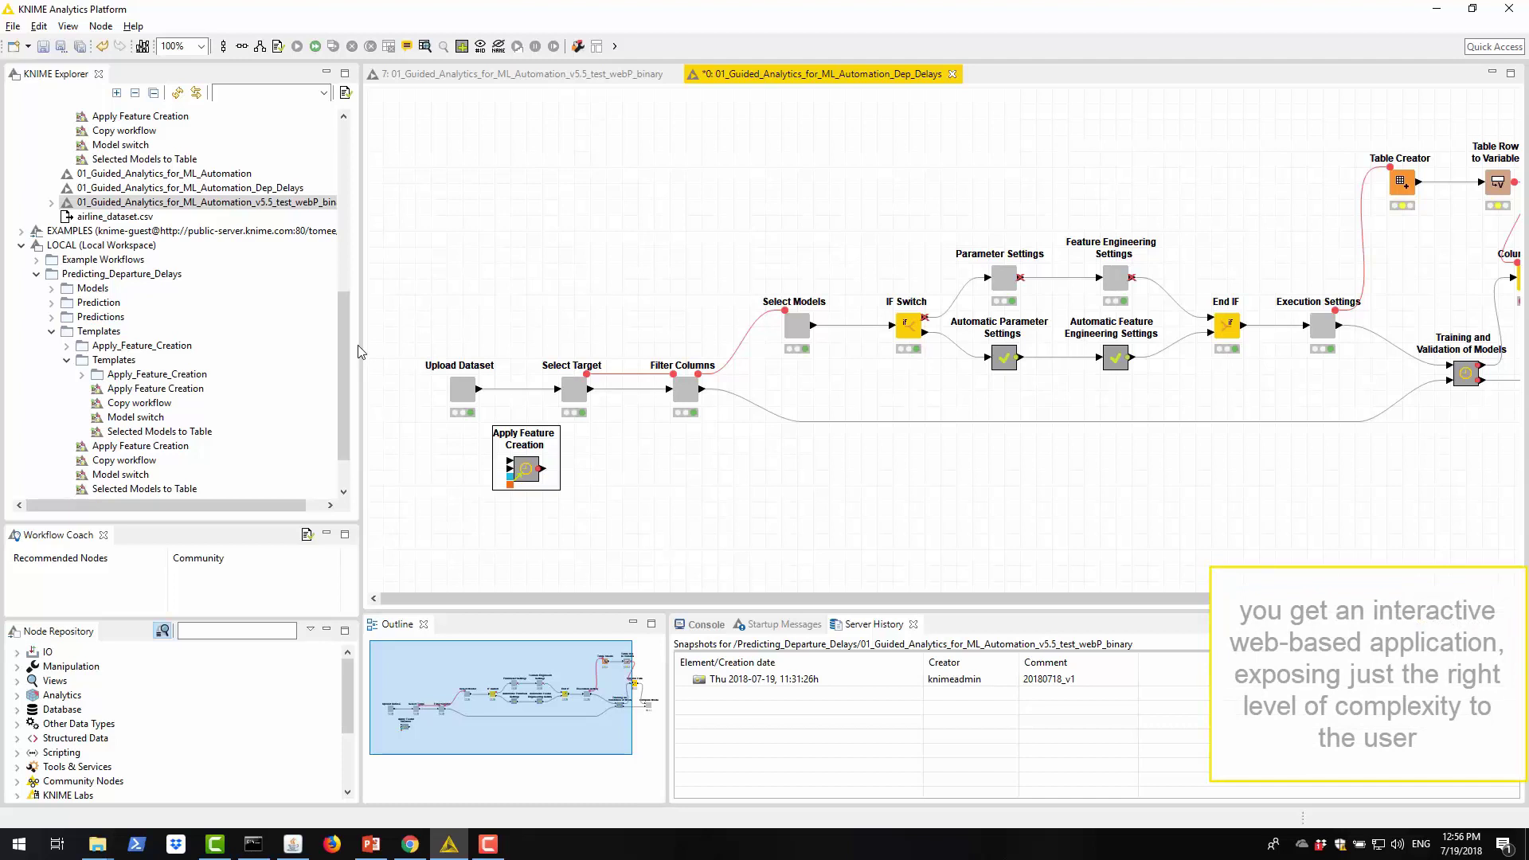
Scroll to the knime-server mountpoint and open the v5.5 test webP binary workflow in WebPortal
{"action": "left_click_drag", "start_coordinate": [345, 347], "coordinate": [354, 177]}
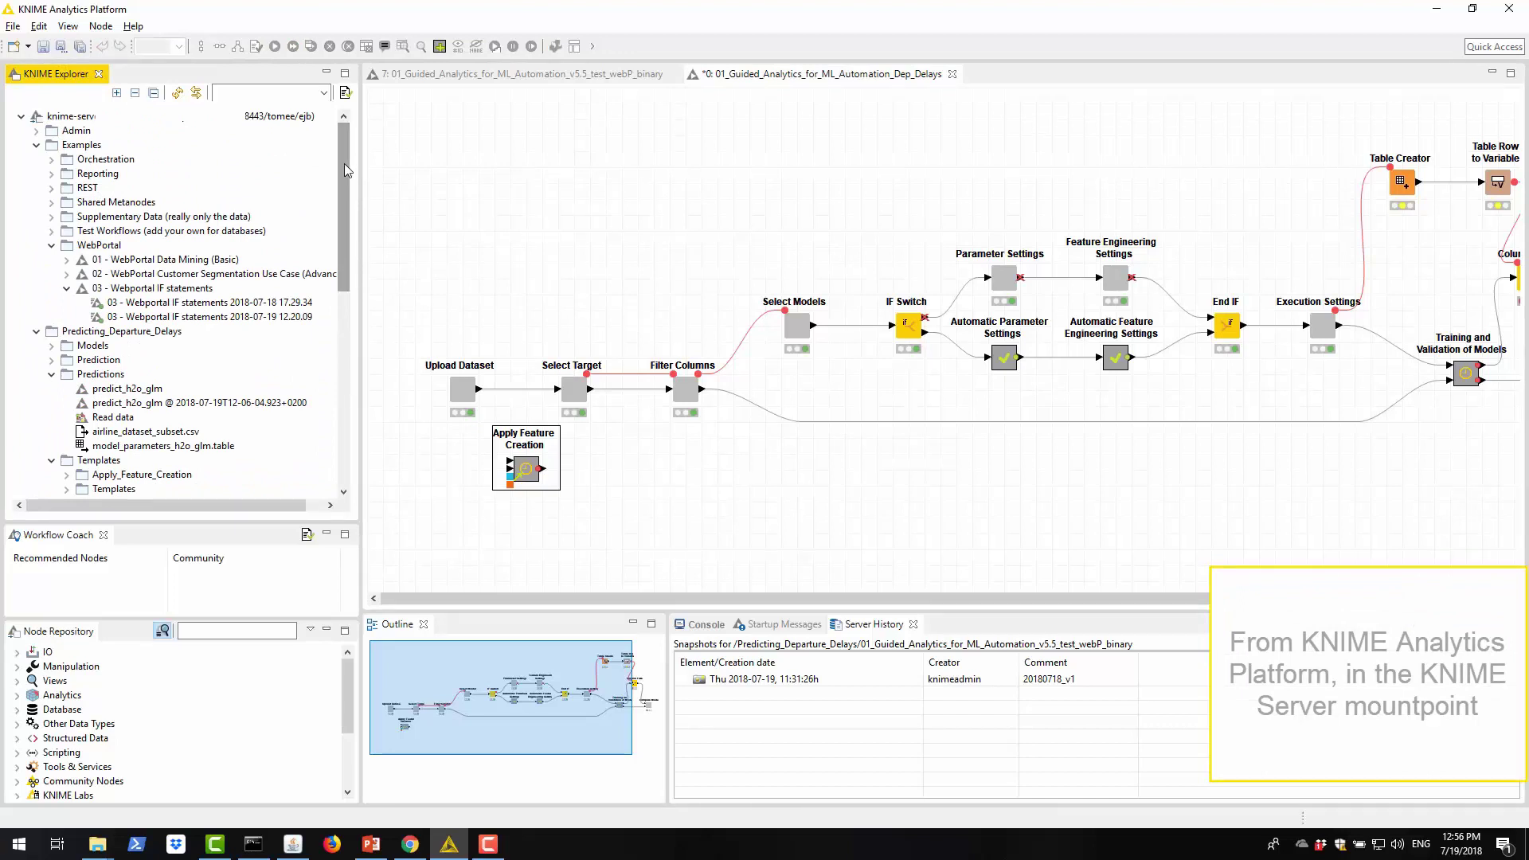
{"action": "left_click_drag", "start_coordinate": [344, 164], "coordinate": [341, 258]}
{"action": "right_click", "coordinate": [278, 377]}
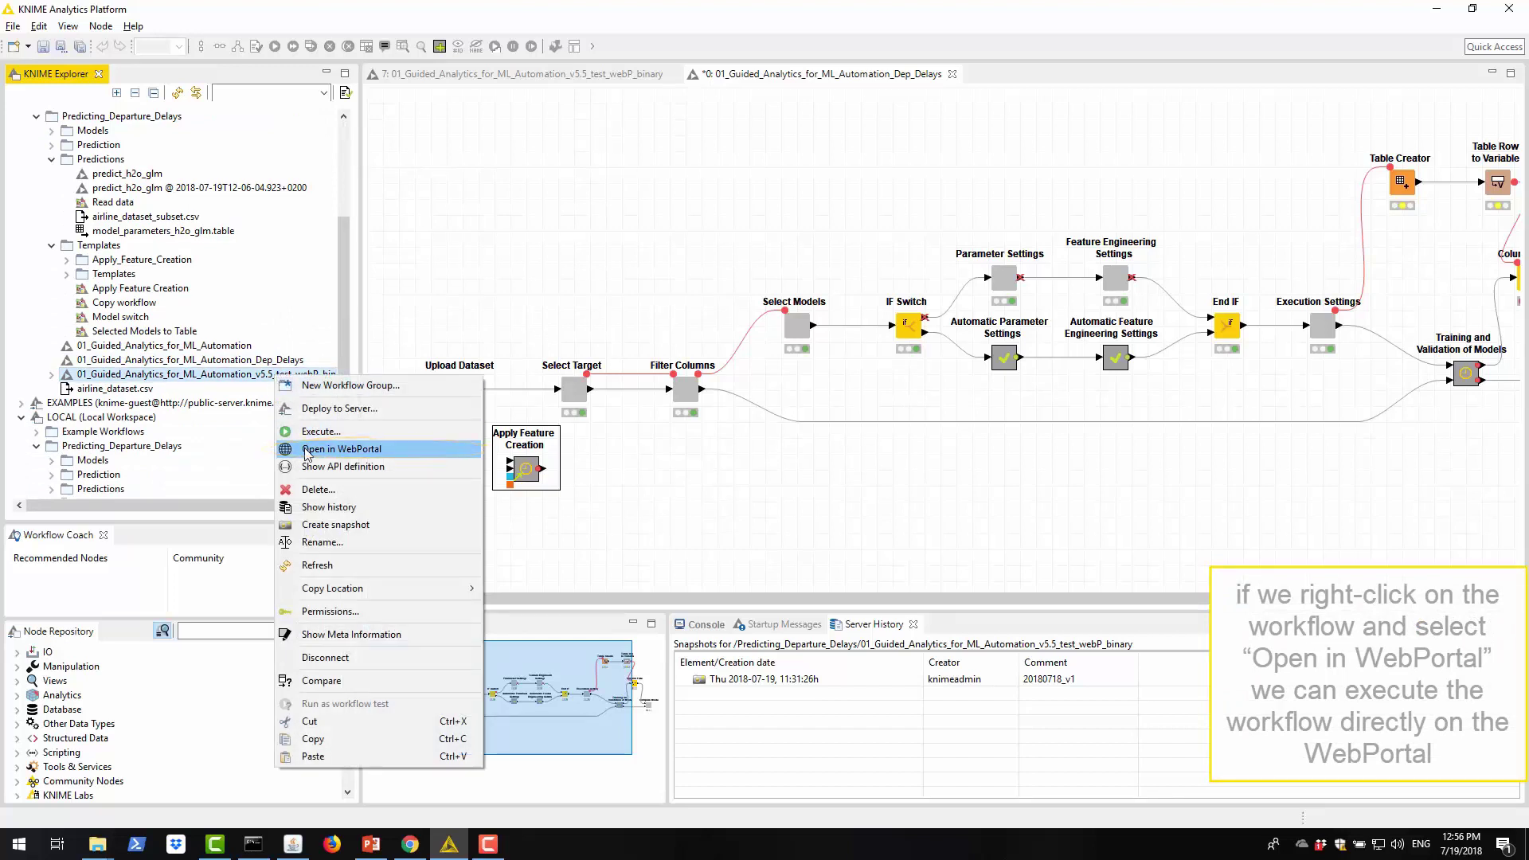
{"action": "left_click", "coordinate": [407, 849]}
Scroll through the WebPortal's Download Models comparison charts, then return to KNIME Analytics Platform
{"action": "left_click", "coordinate": [413, 20]}
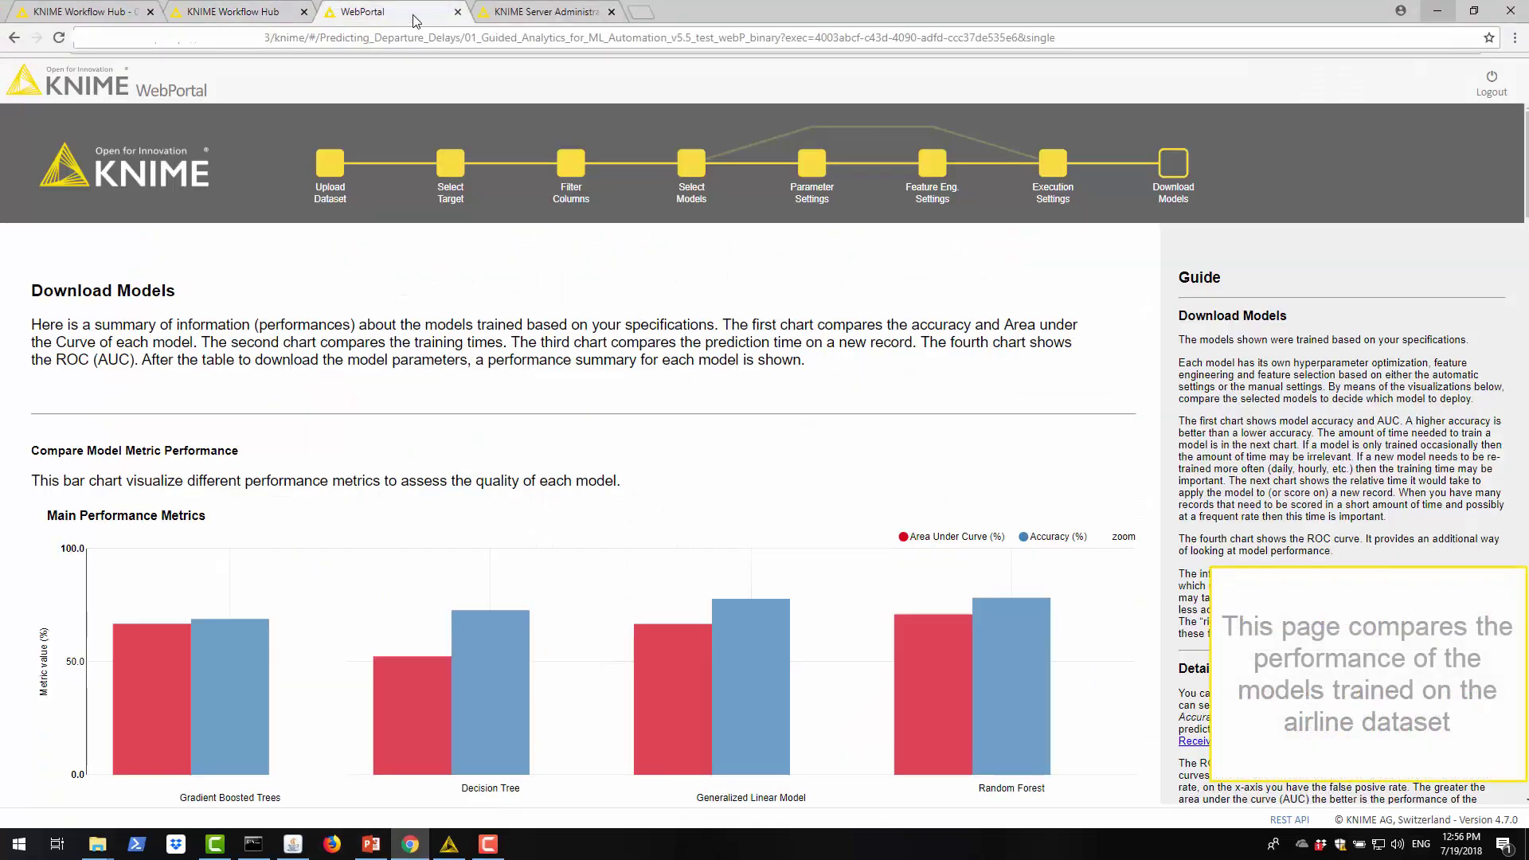
{"action": "scroll", "coordinate": [764, 454], "scroll_direction": "down", "scroll_amount": 4}
{"action": "scroll", "coordinate": [764, 453], "scroll_direction": "down", "scroll_amount": 3}
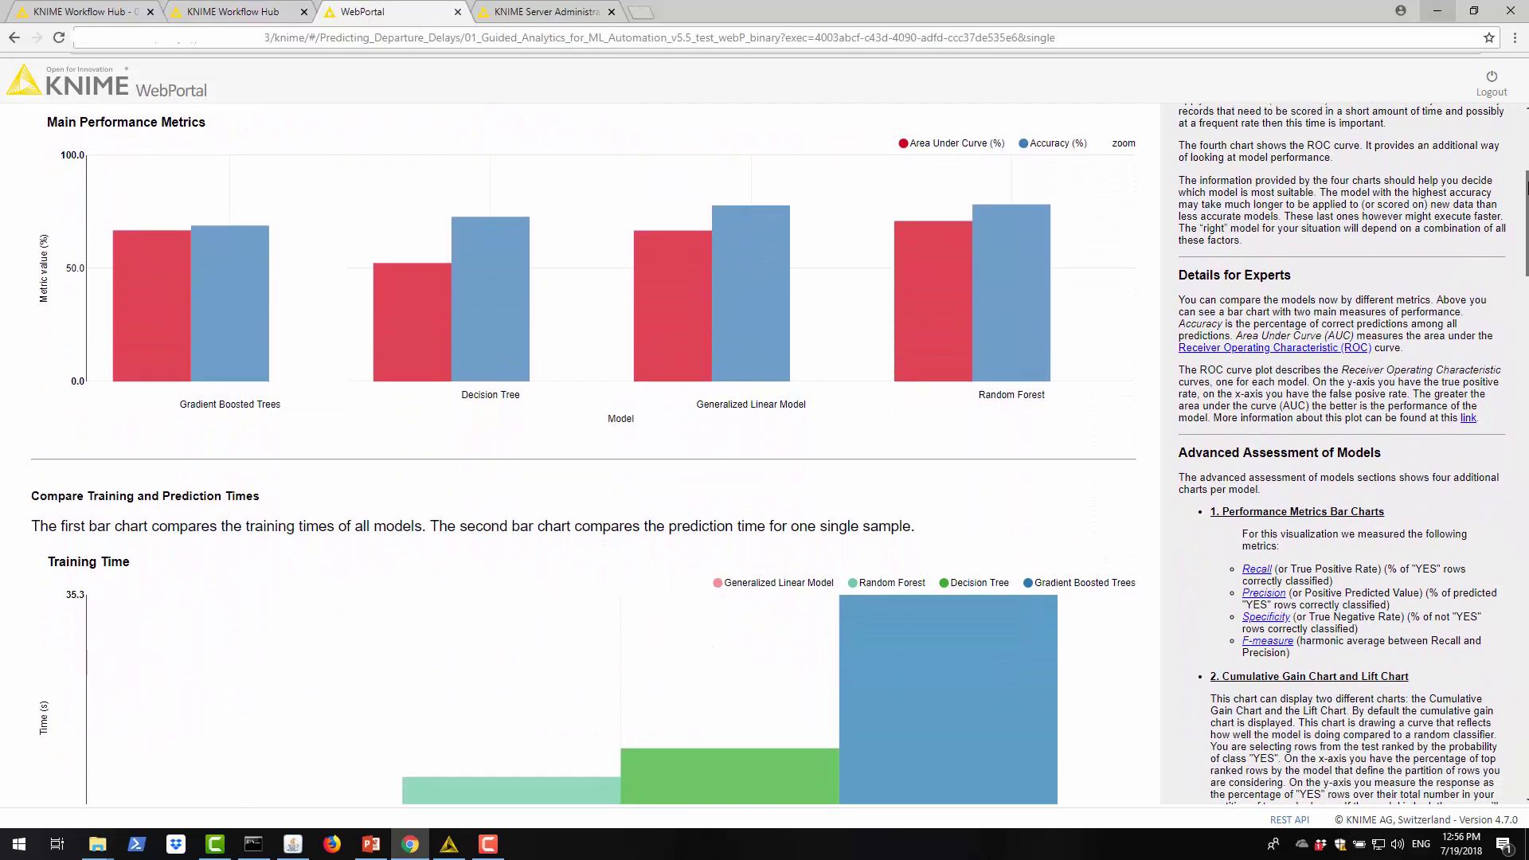
{"action": "scroll", "coordinate": [764, 454], "scroll_direction": "down", "scroll_amount": 3}
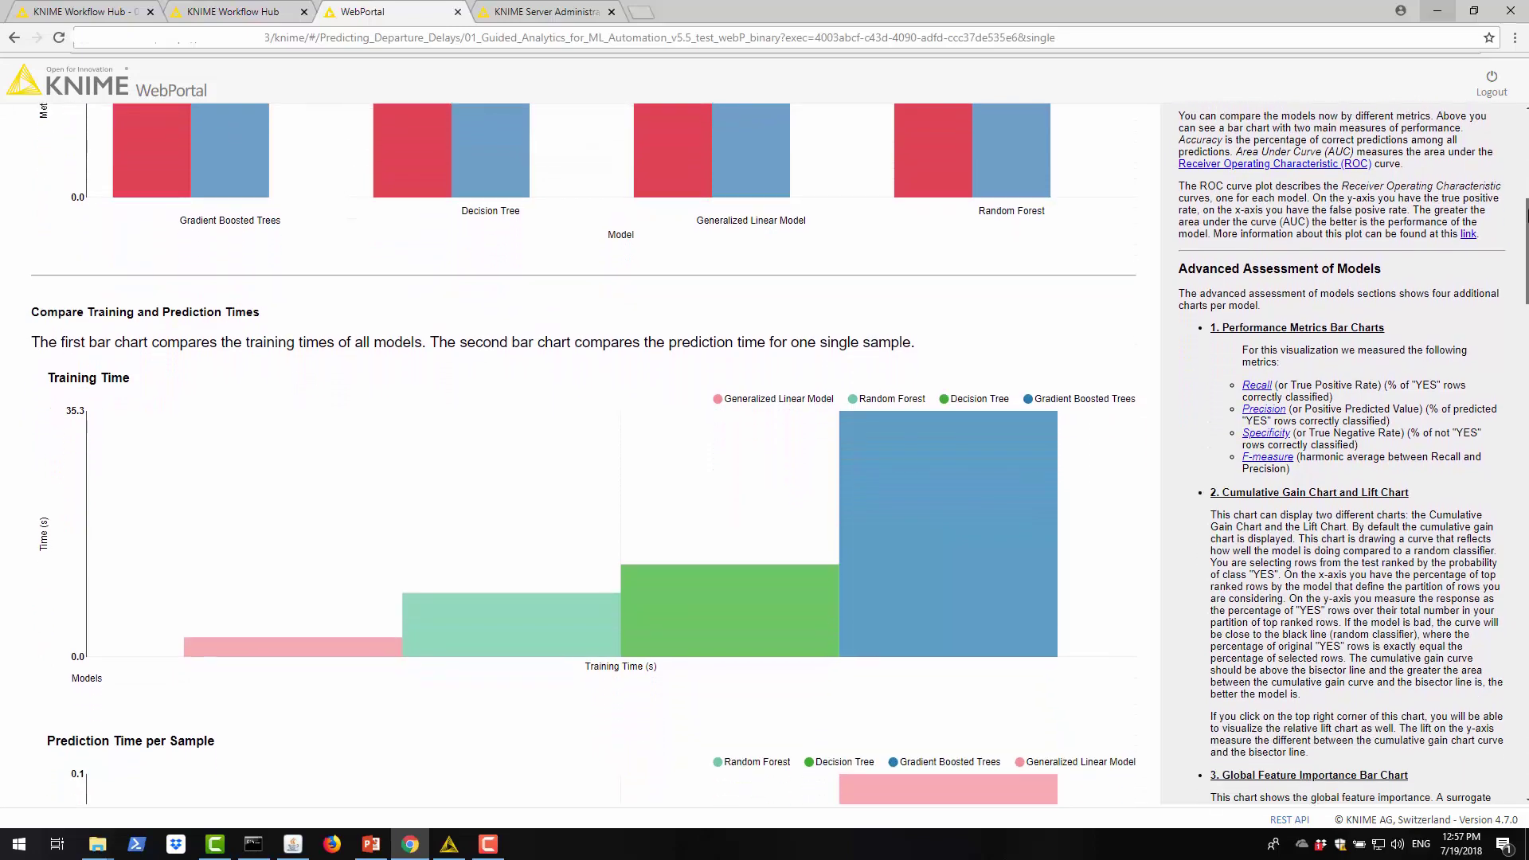
{"action": "left_click_drag", "start_coordinate": [1527, 231], "coordinate": [1527, 271]}
{"action": "left_click", "coordinate": [449, 844]}
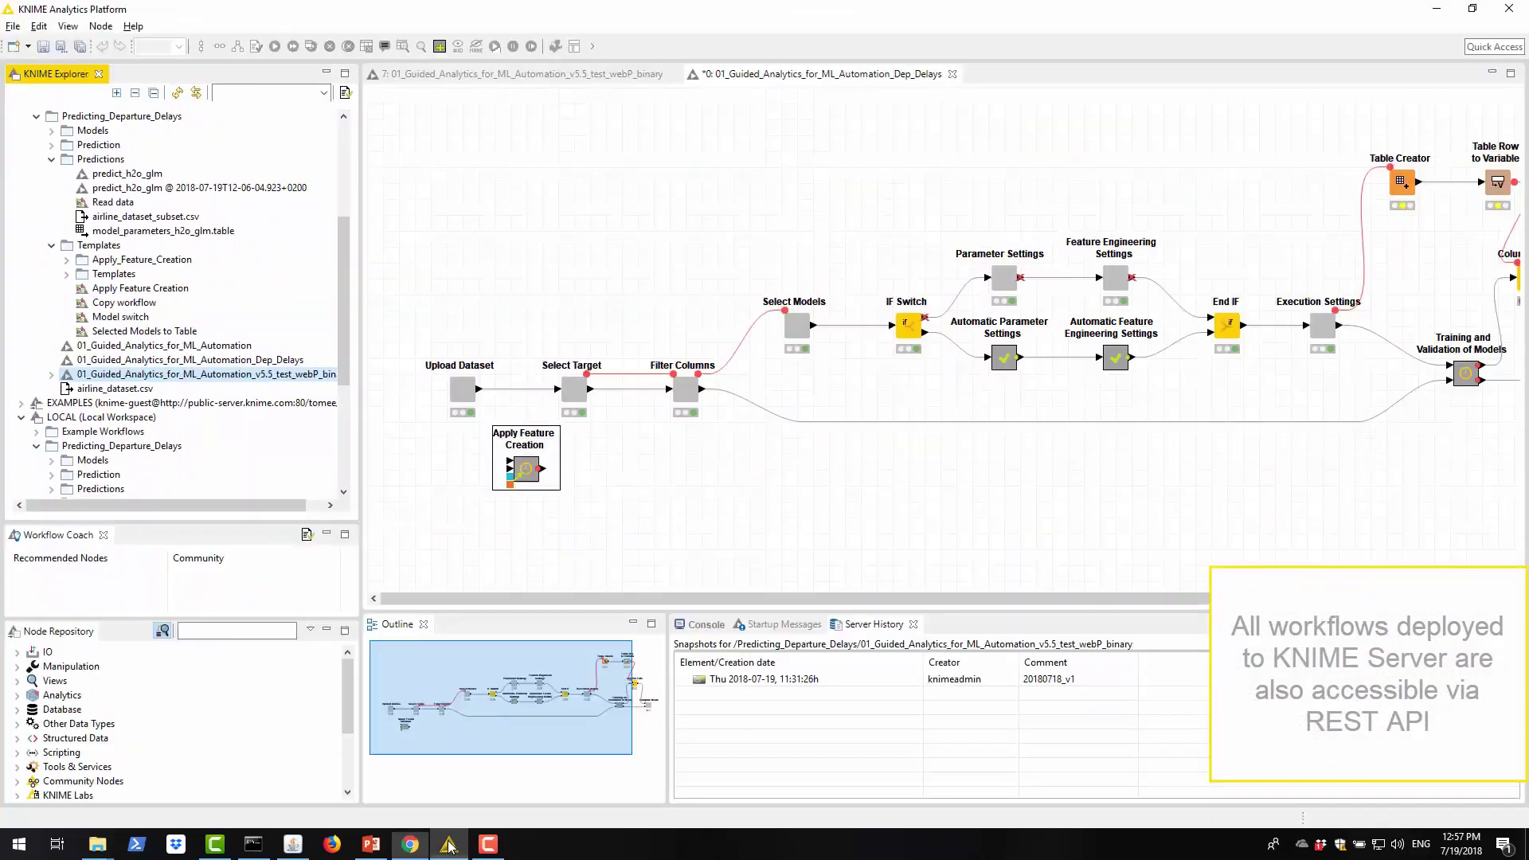
{"action": "right_click", "coordinate": [291, 381]}
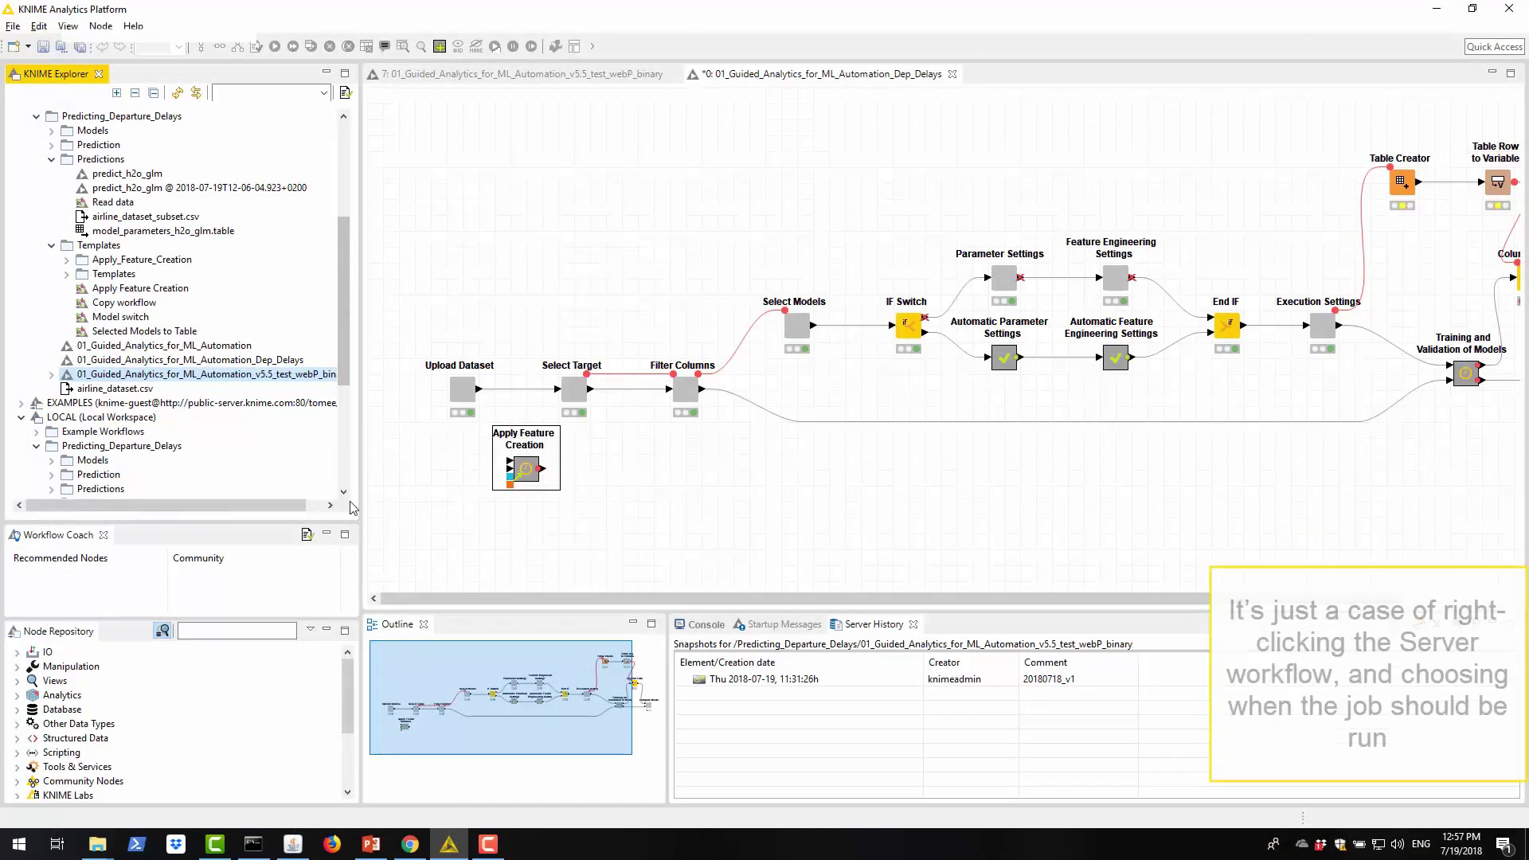
Open Server Execution Options for the server workflow, review scheduling and standard job options, then cancel
{"action": "right_click", "coordinate": [258, 379]}
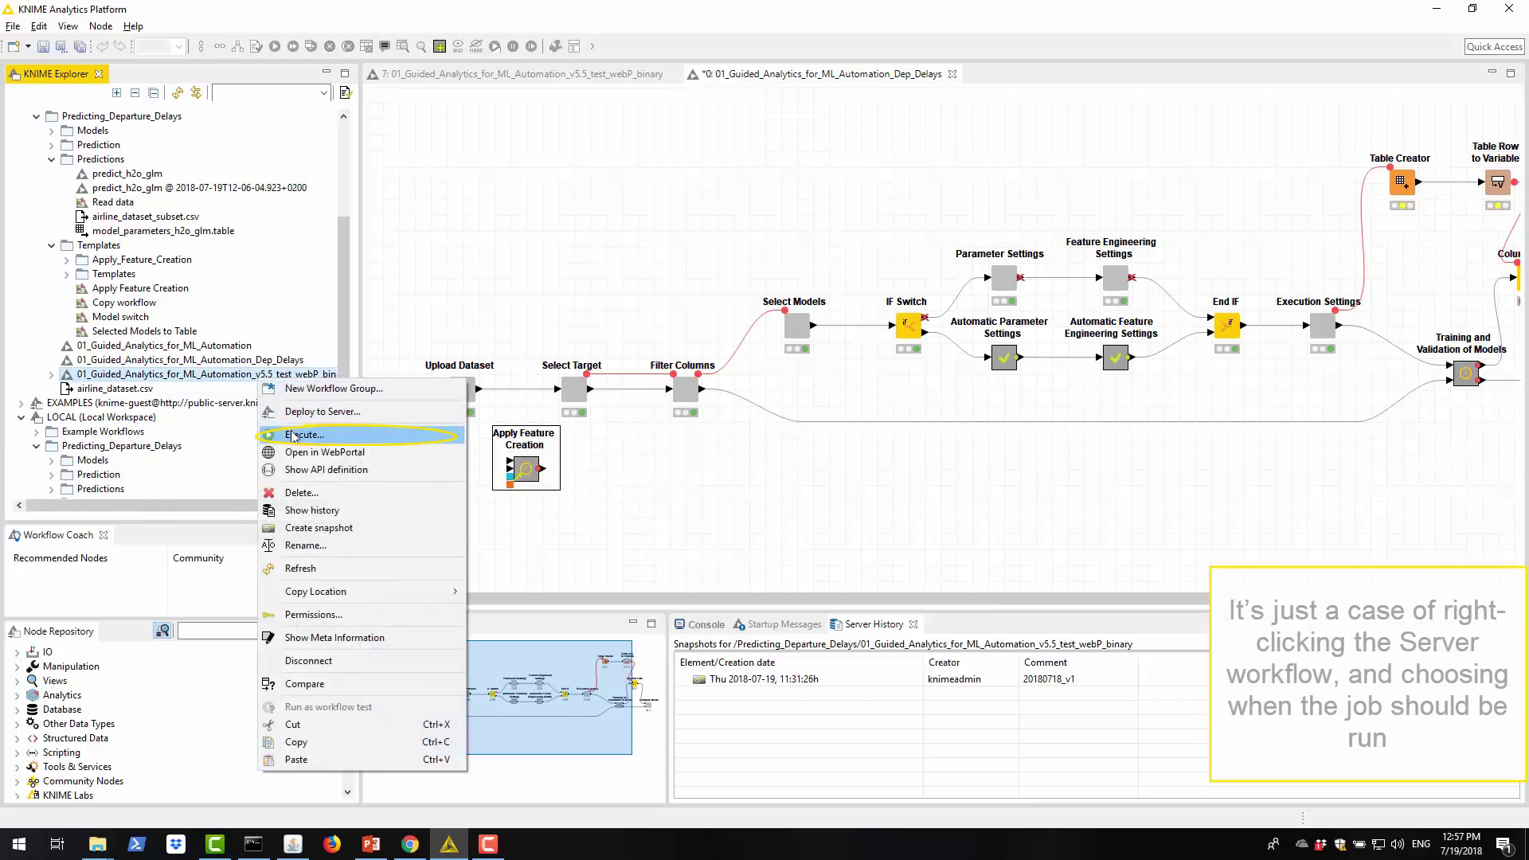
{"action": "left_click", "coordinate": [293, 435]}
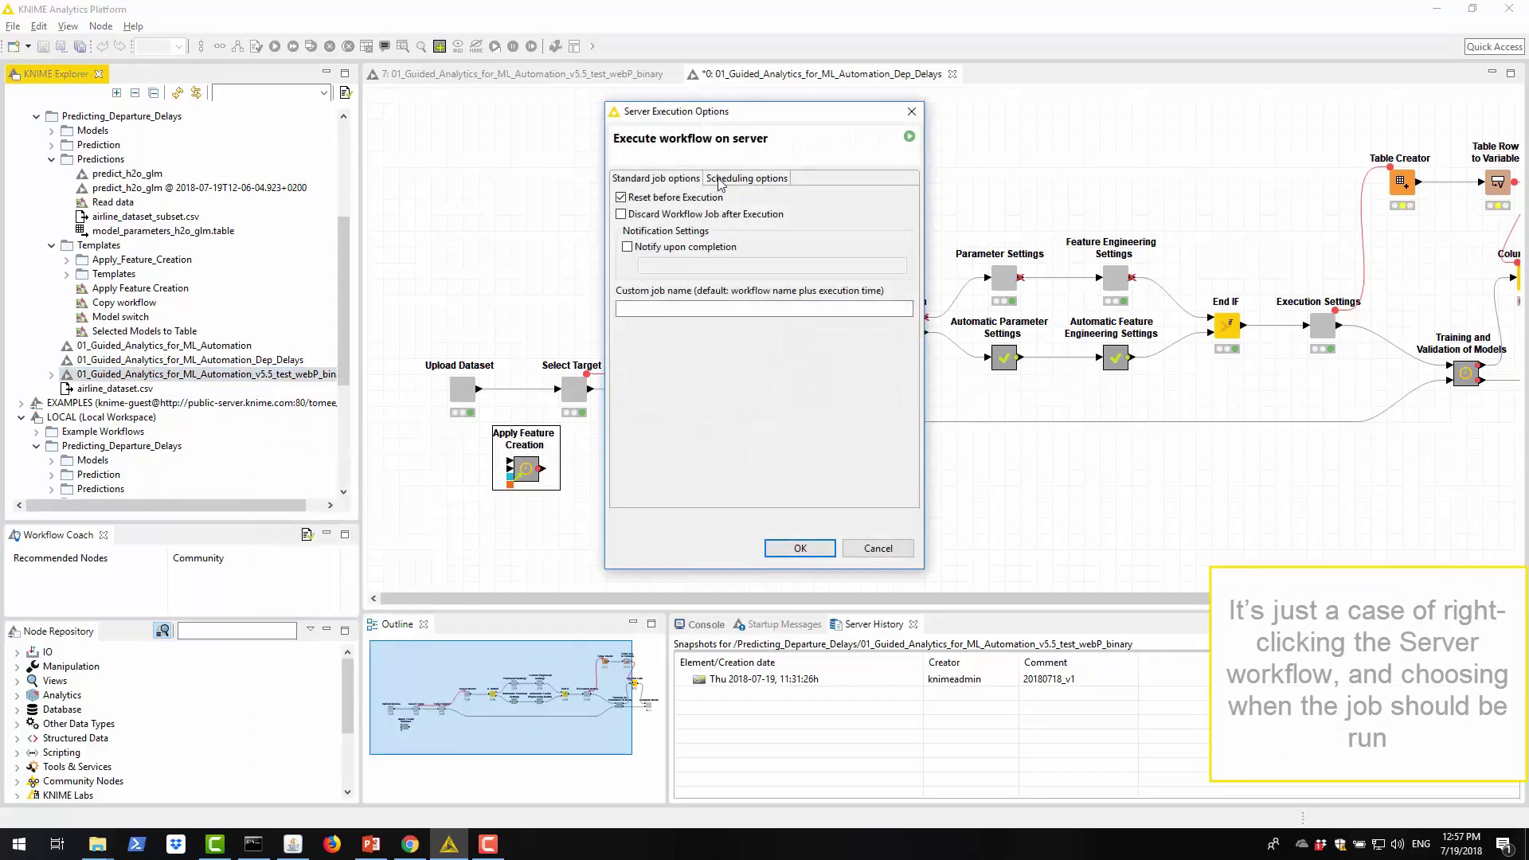
{"action": "left_click", "coordinate": [721, 180]}
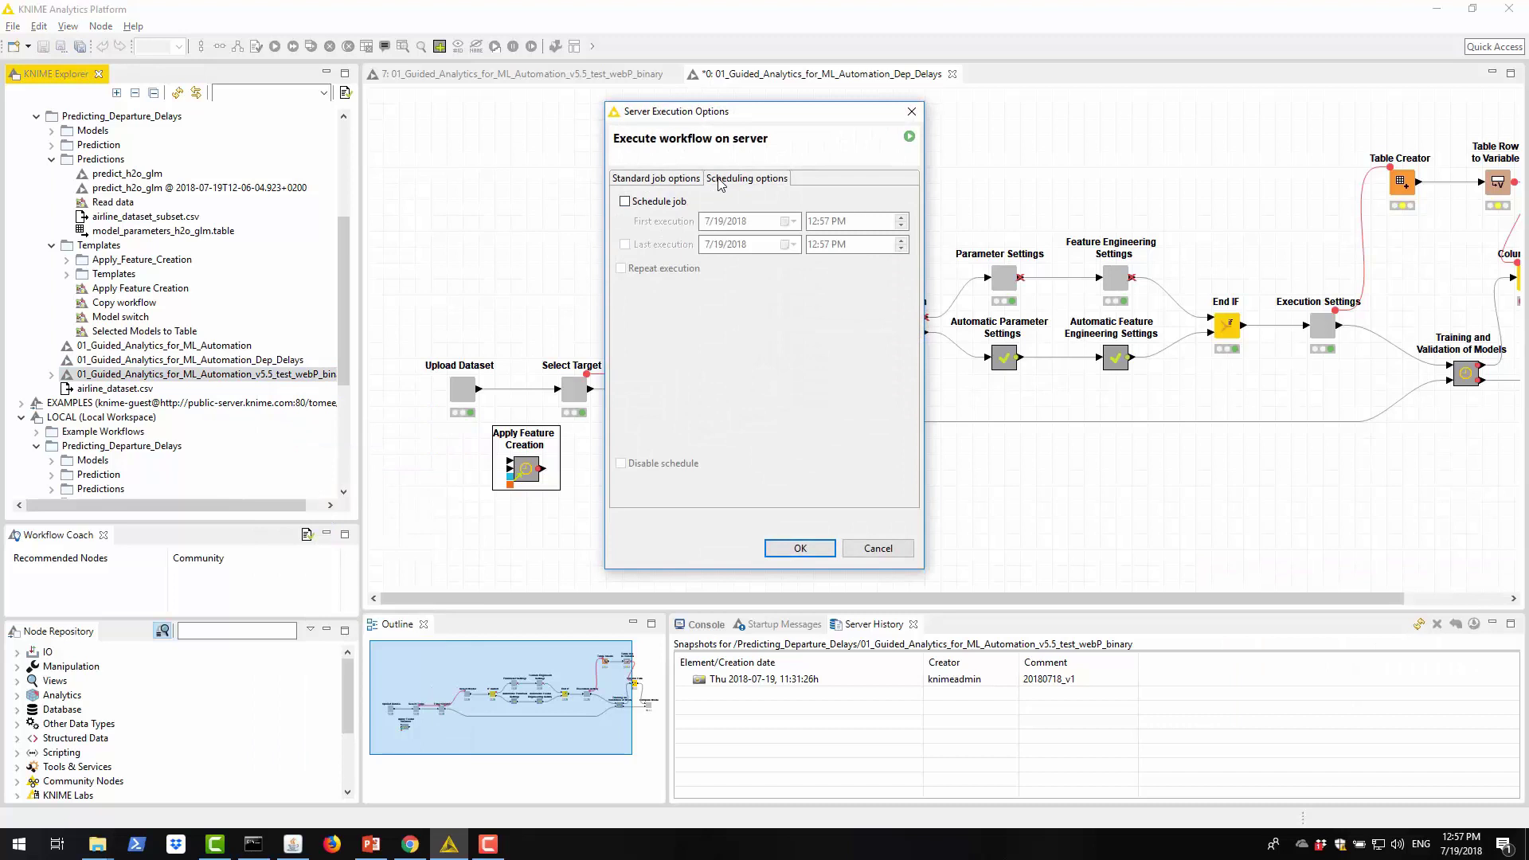
{"action": "left_click", "coordinate": [677, 184]}
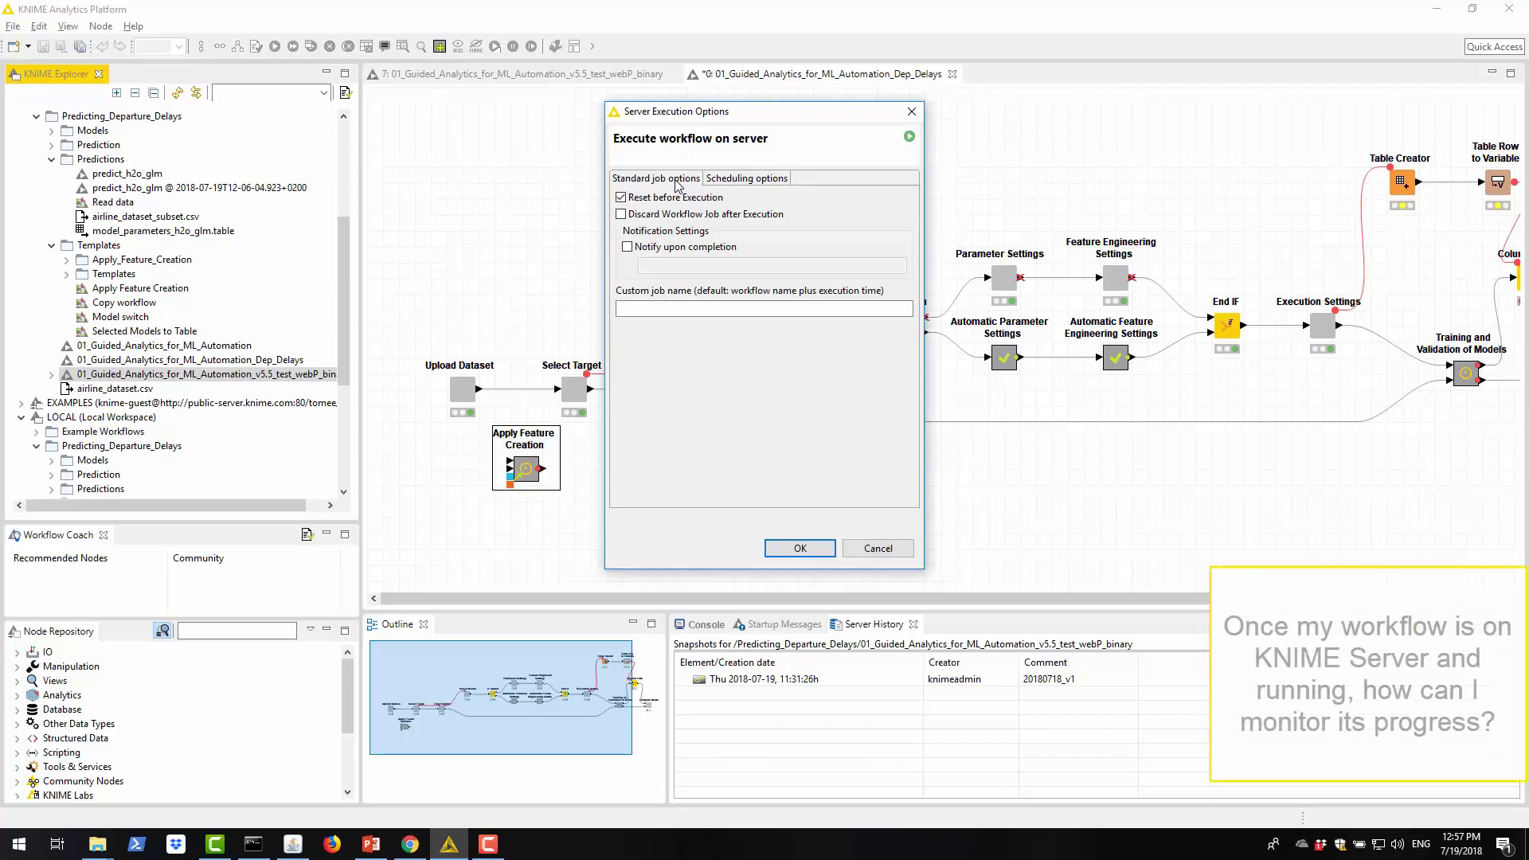
{"action": "left_click", "coordinate": [878, 549]}
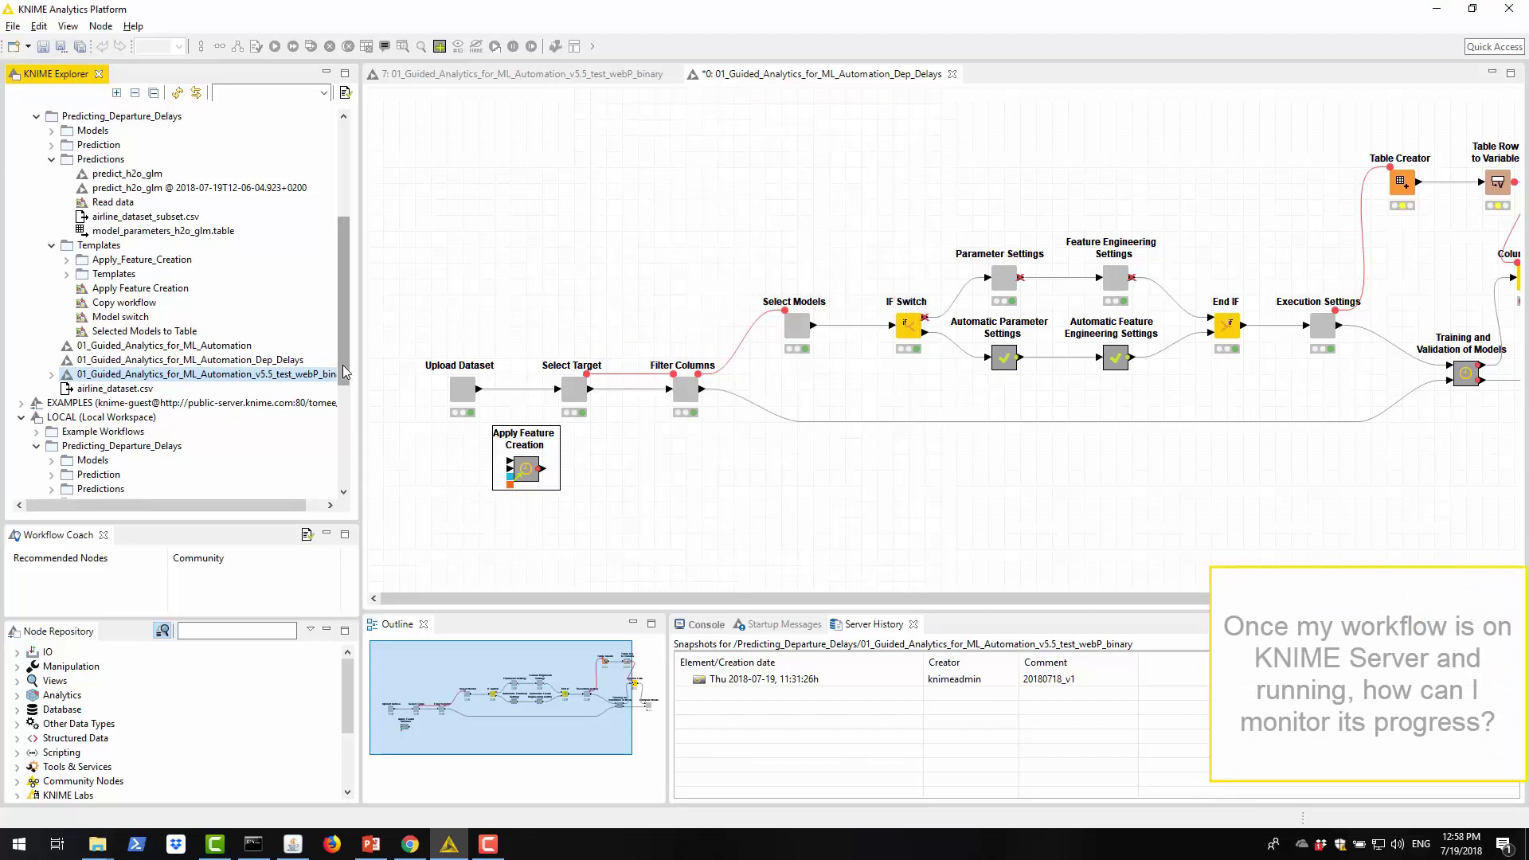
{"action": "scroll", "coordinate": [341, 346], "scroll_direction": "up", "scroll_amount": 1}
{"action": "left_click_drag", "start_coordinate": [341, 345], "coordinate": [341, 292]}
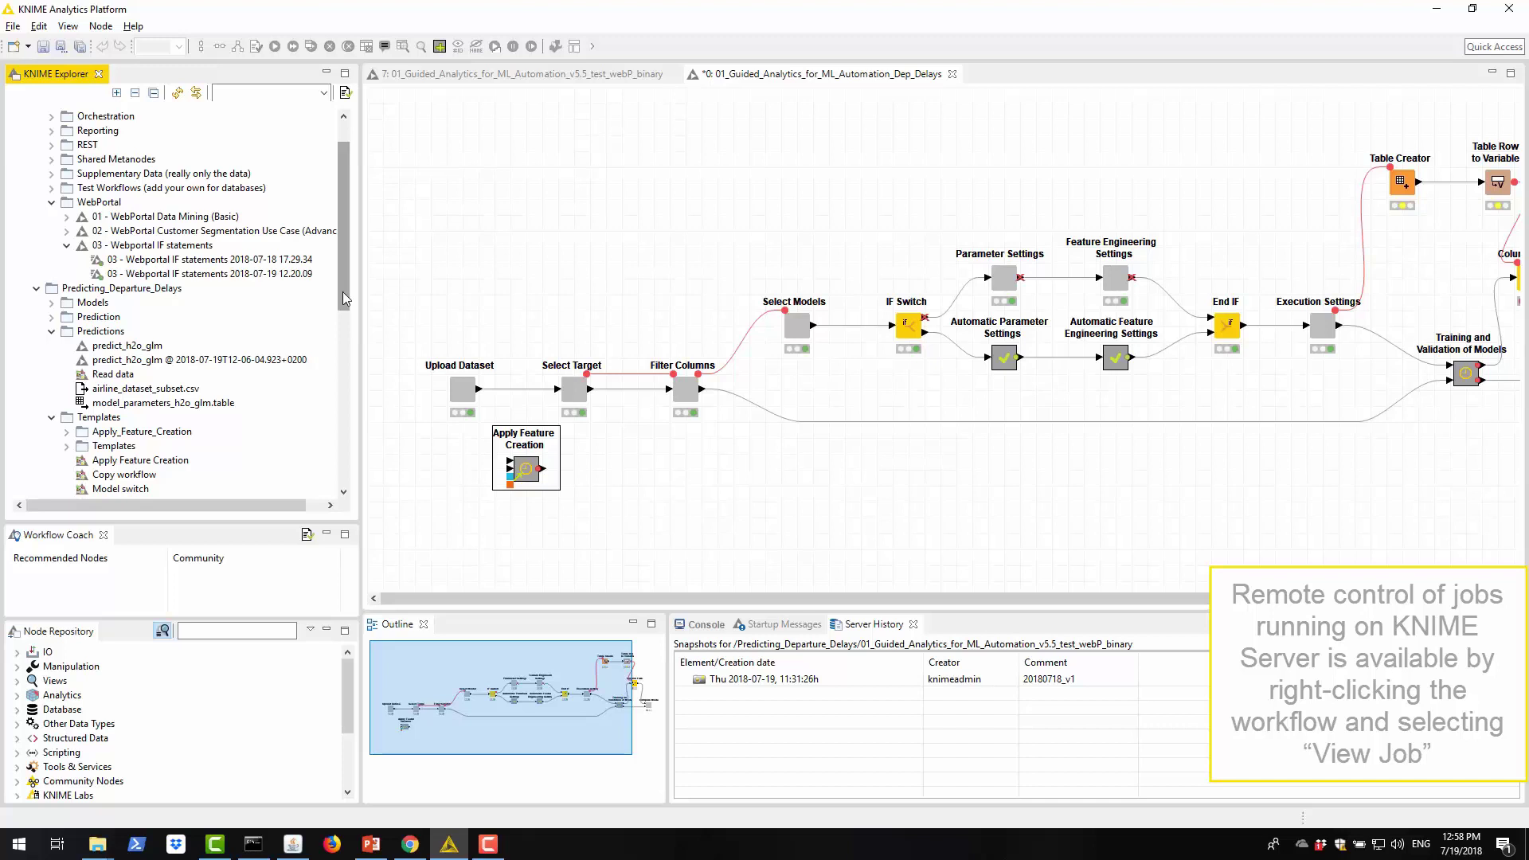
View the remote job of 03 - Webportal IF statements, then select the v5.5 test webP binary workflow
{"action": "right_click", "coordinate": [269, 275]}
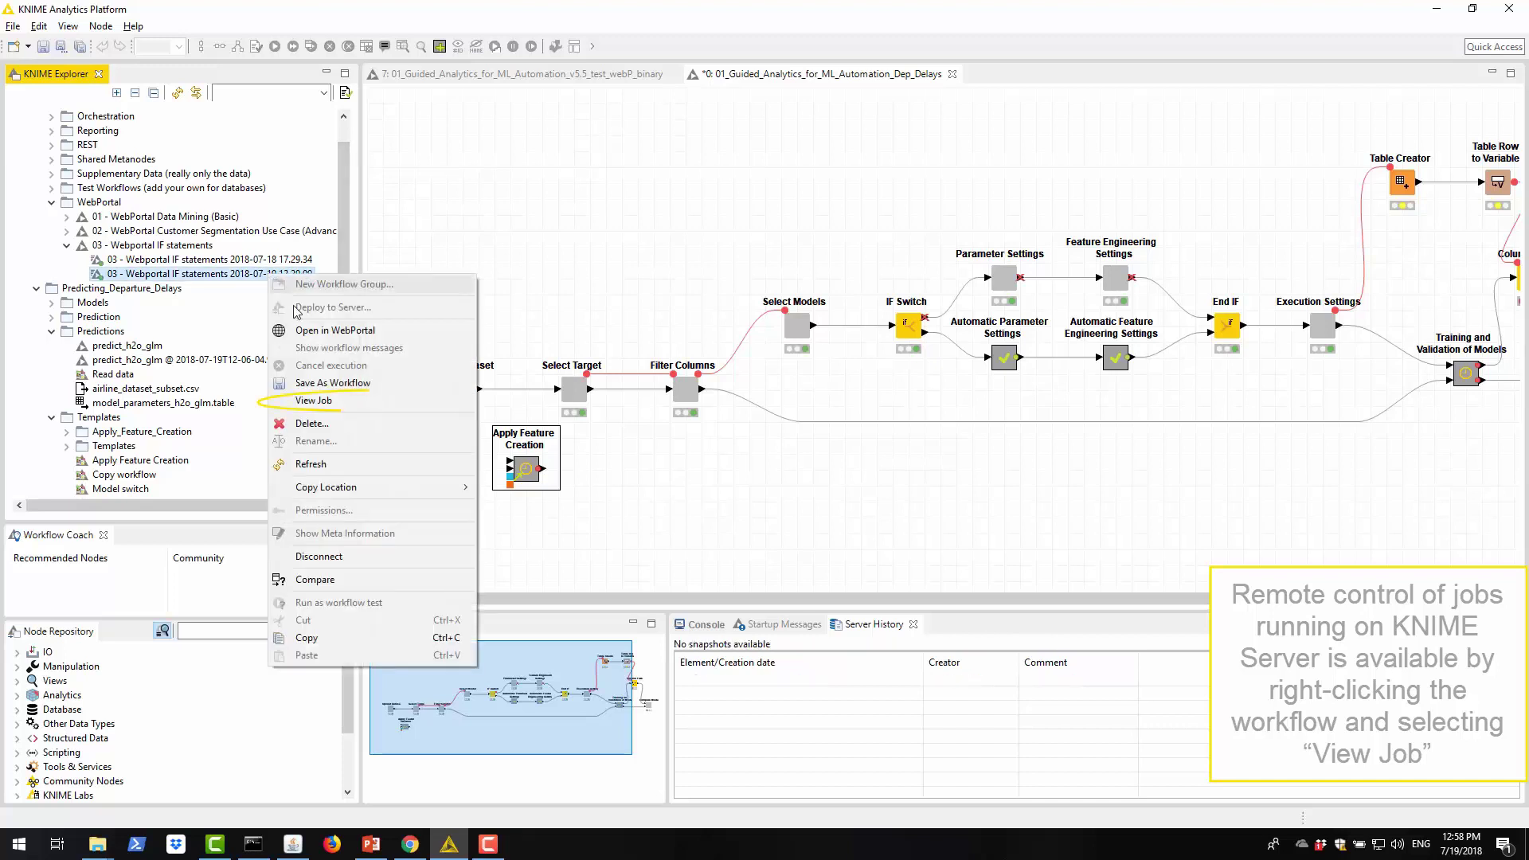
{"action": "left_click", "coordinate": [334, 401]}
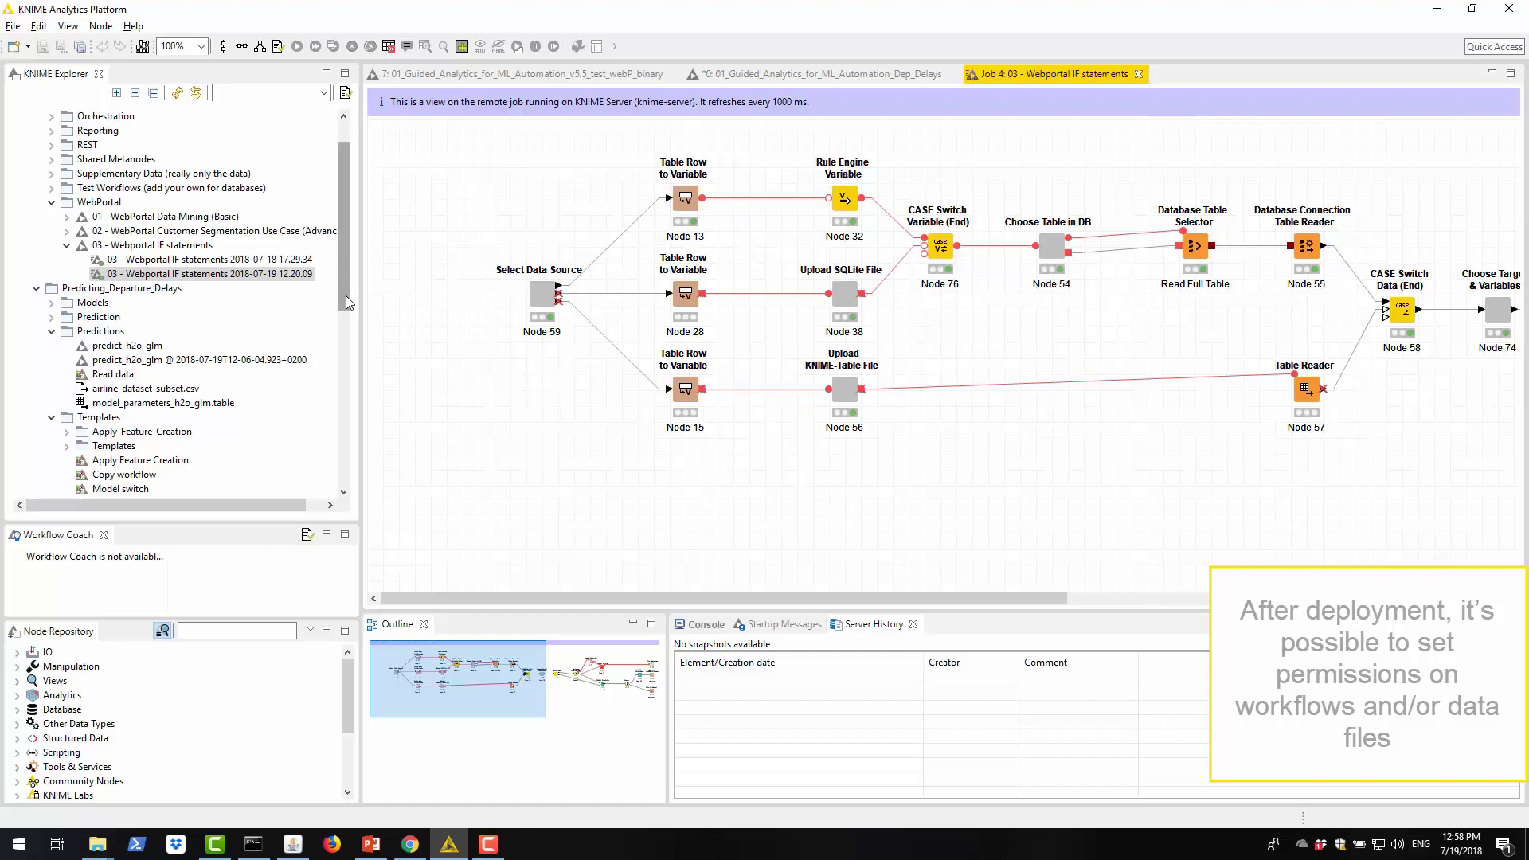
{"action": "left_click_drag", "start_coordinate": [346, 296], "coordinate": [341, 381]}
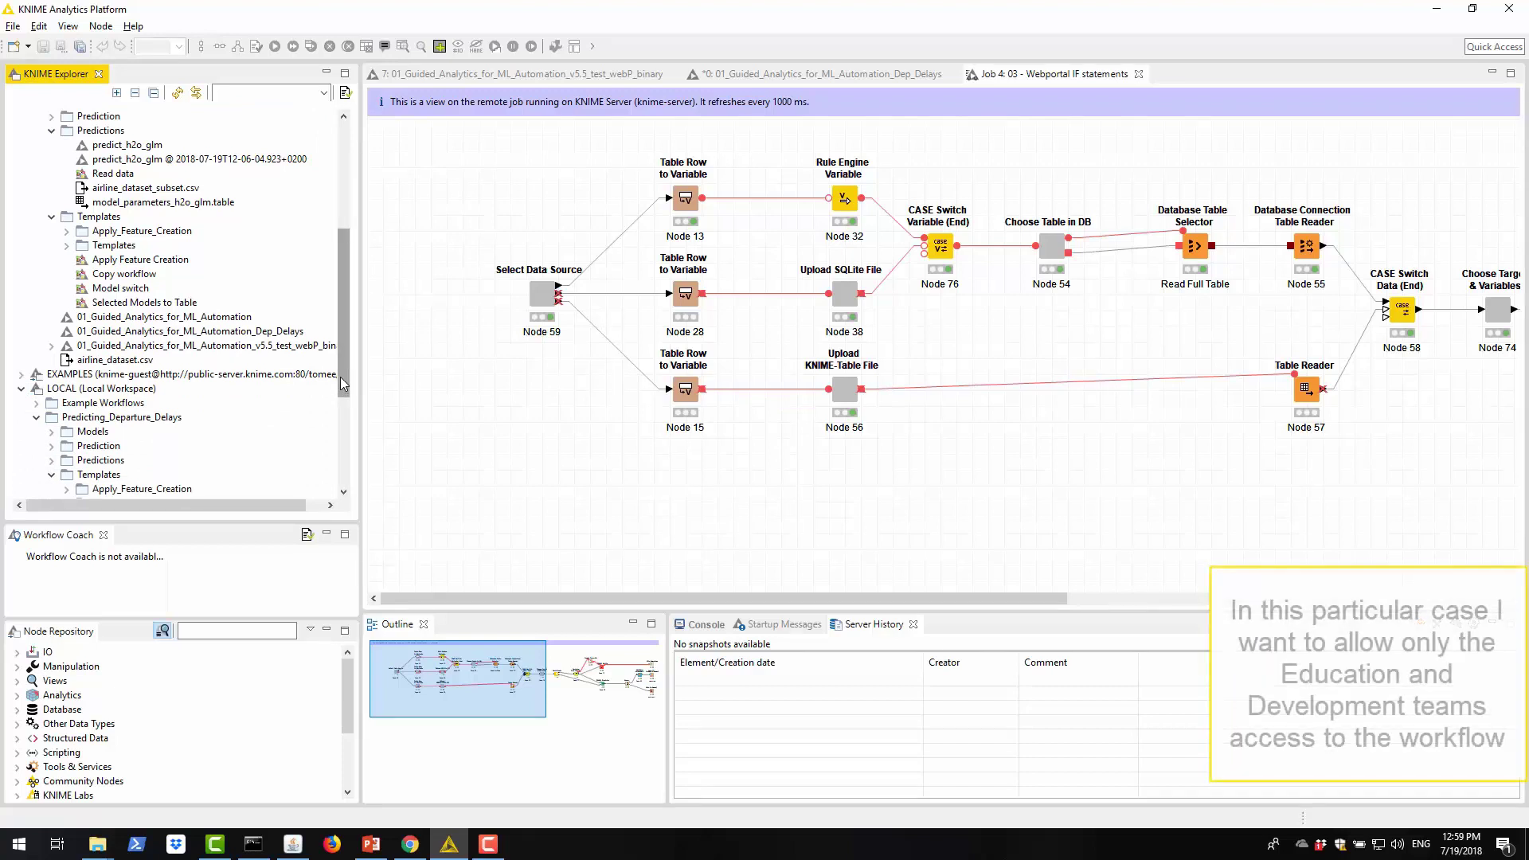
{"action": "left_click", "coordinate": [326, 346]}
In the workflow's Permissions, tick Read, Write and Execute for the Development and Education groups
{"action": "right_click", "coordinate": [326, 346]}
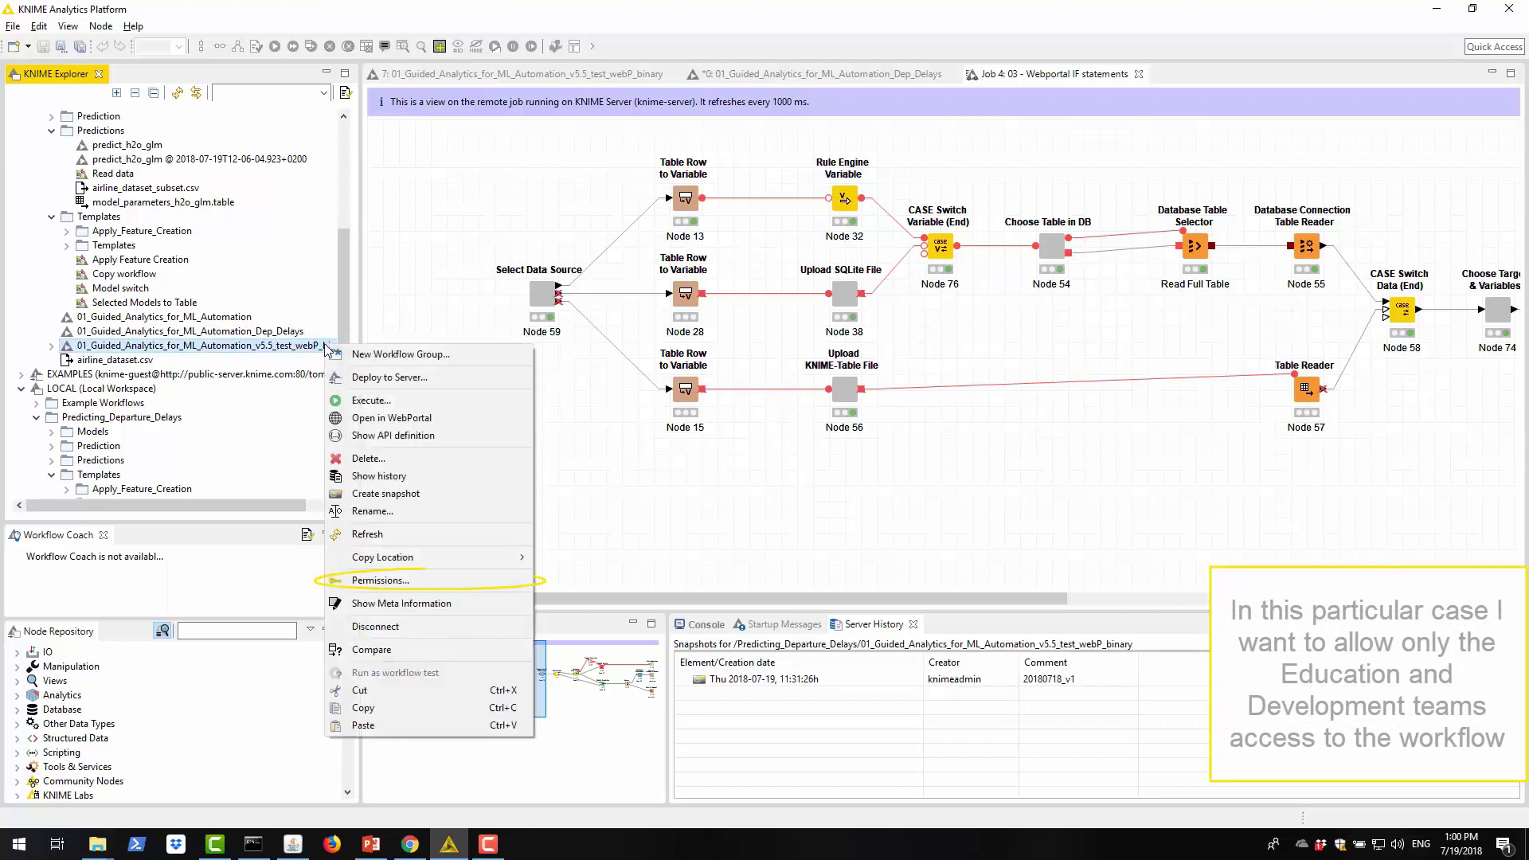
{"action": "left_click", "coordinate": [381, 581]}
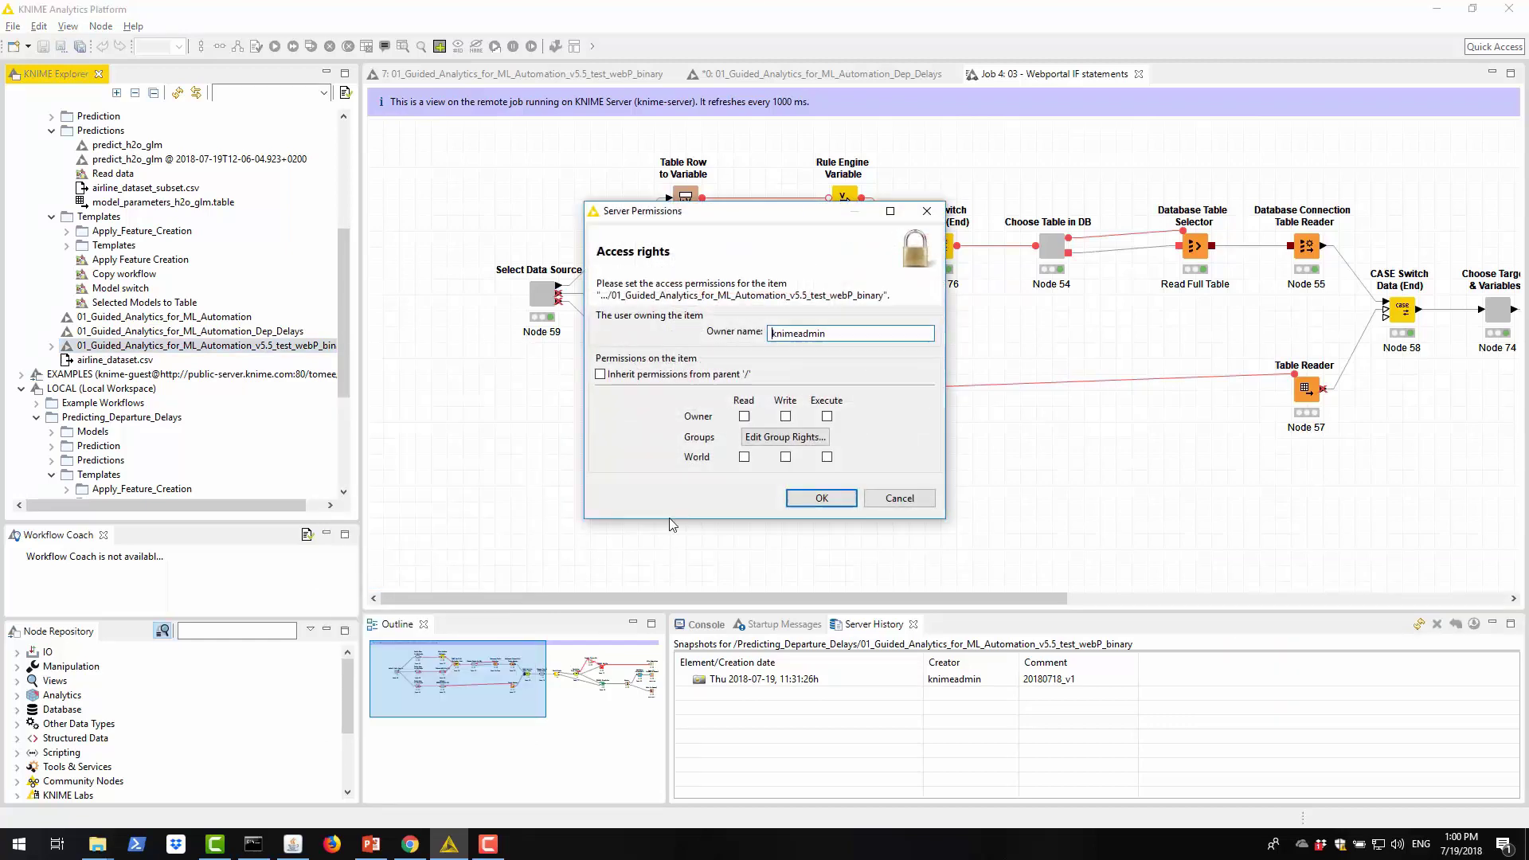
{"action": "left_click", "coordinate": [768, 440]}
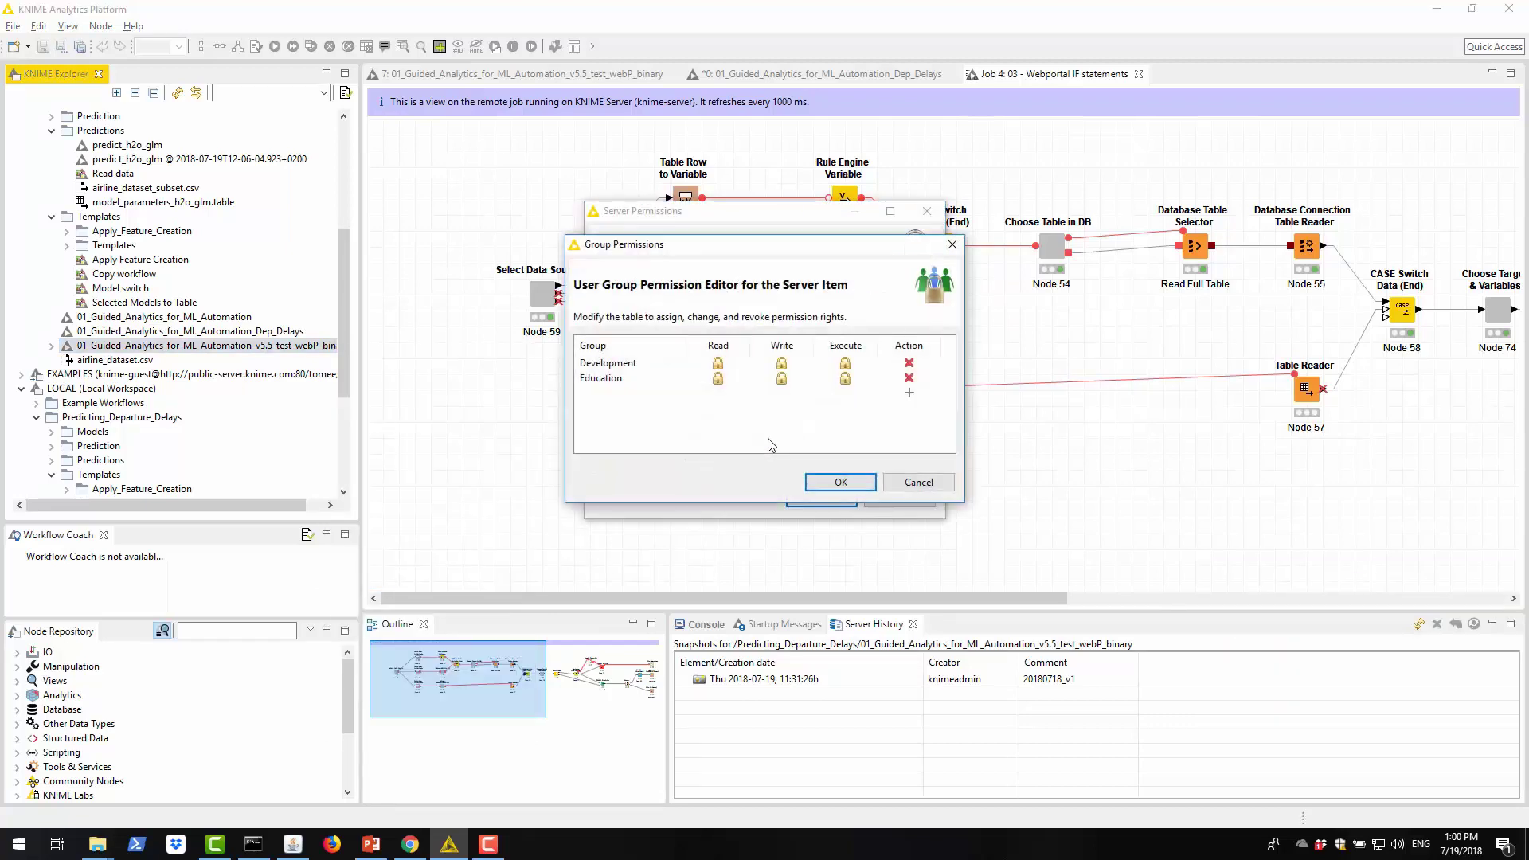
{"action": "left_click", "coordinate": [718, 363]}
{"action": "left_click", "coordinate": [781, 363]}
{"action": "left_click", "coordinate": [845, 363]}
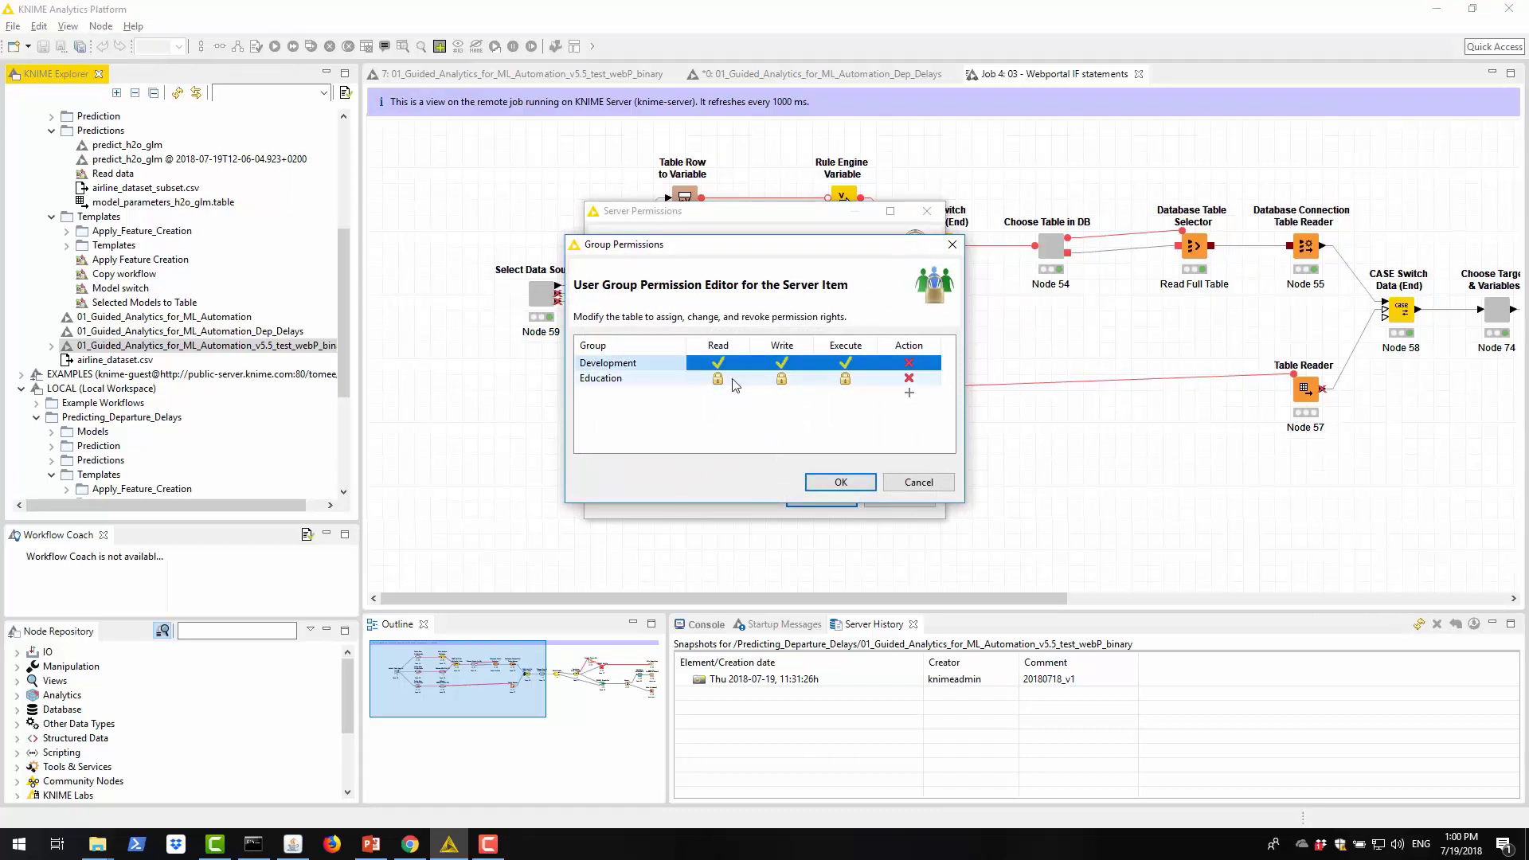
{"action": "left_click", "coordinate": [717, 378]}
{"action": "left_click", "coordinate": [781, 378]}
{"action": "left_click", "coordinate": [845, 378]}
{"action": "left_click", "coordinate": [840, 481]}
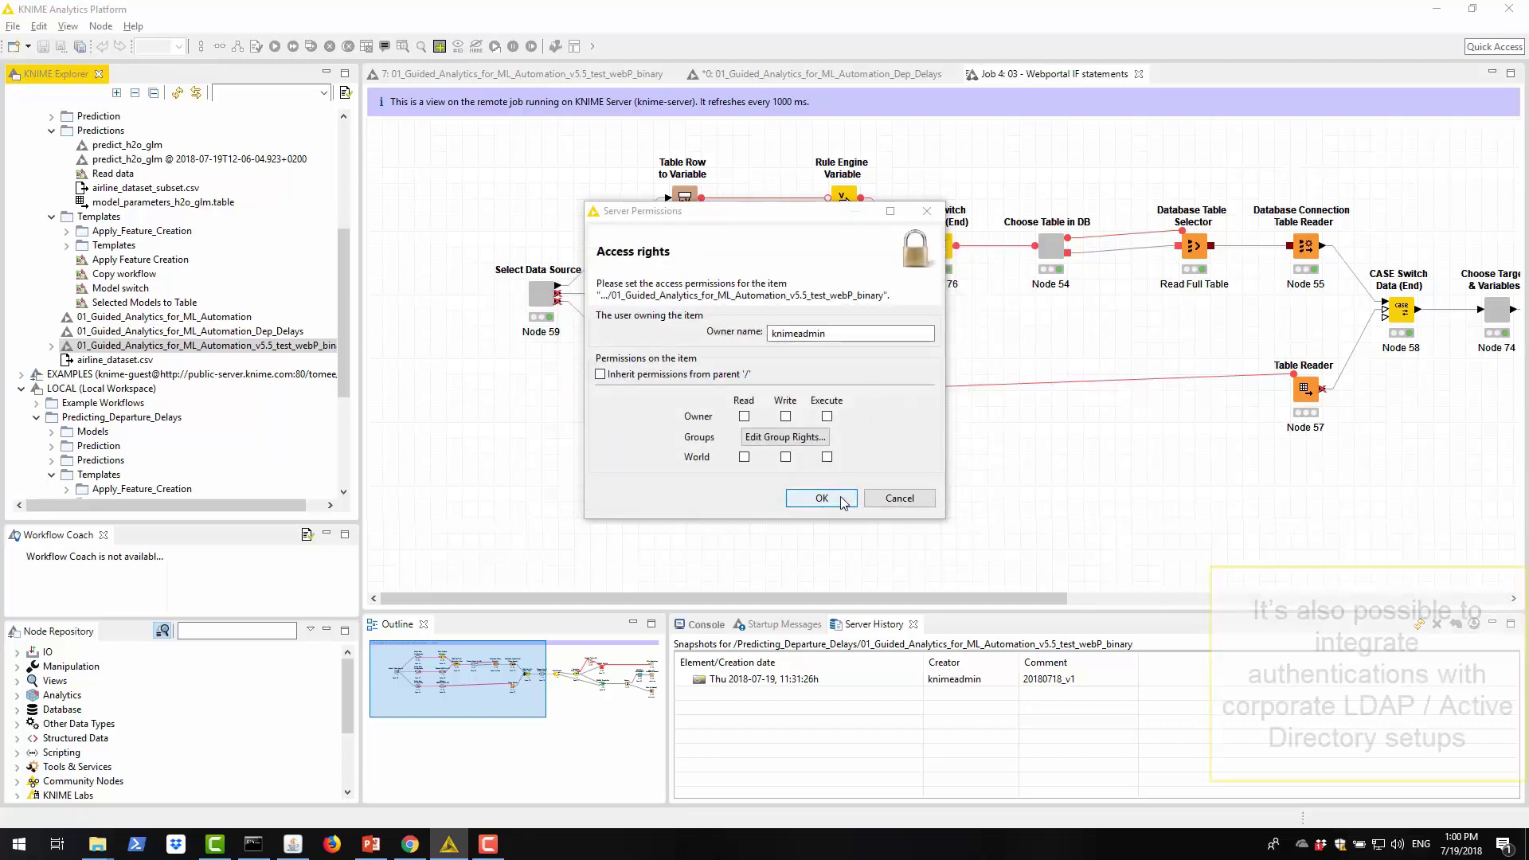
Confirm the Server Permissions dialog so the new group rights take effect
{"action": "left_click", "coordinate": [822, 498]}
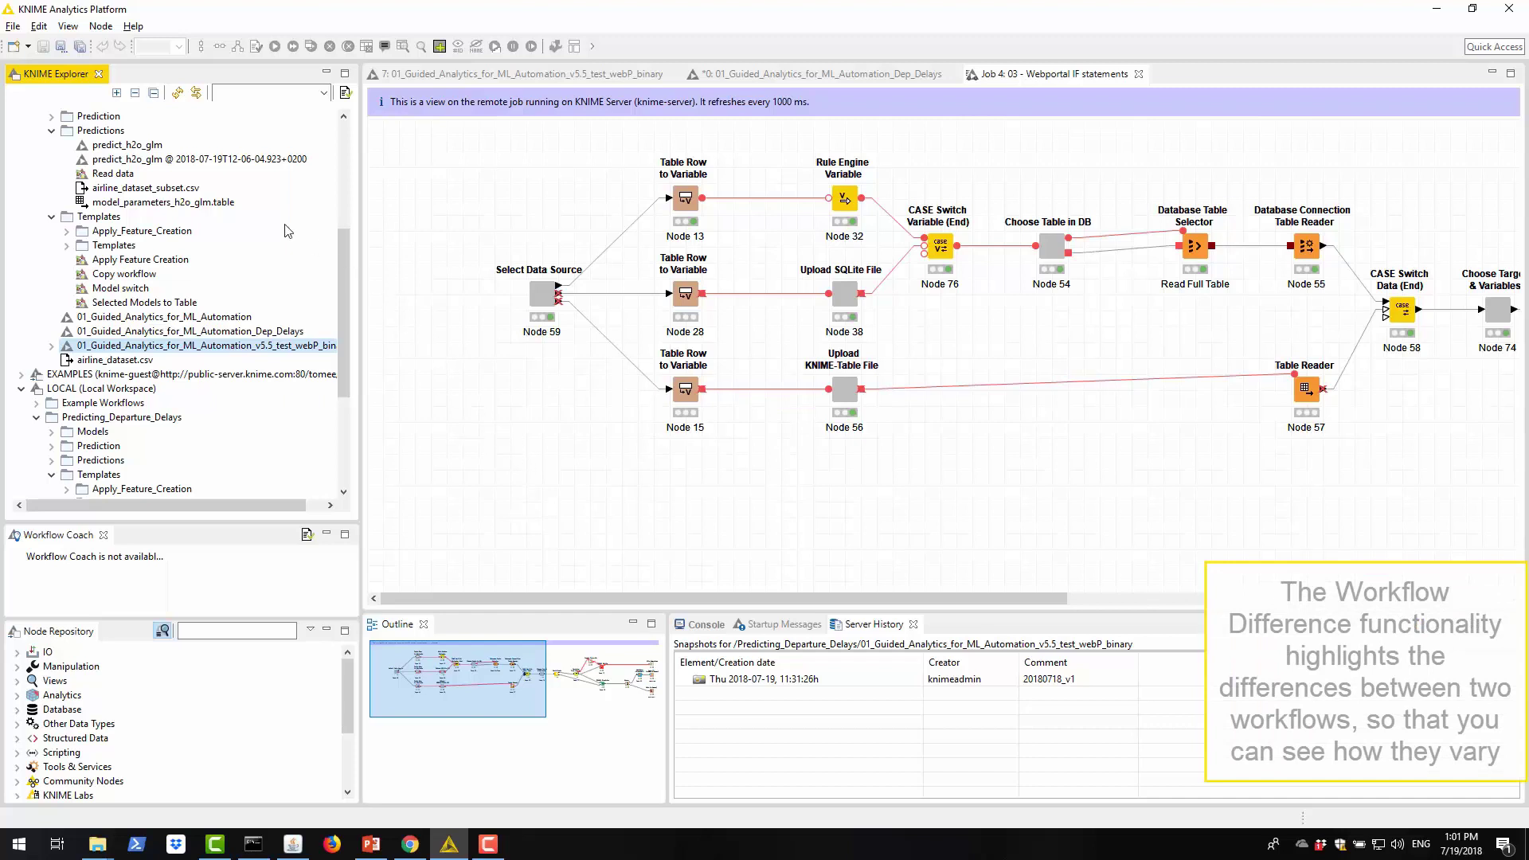
Compare the chunk_size_increased and full_dataset snapshots from predict_h2o_glm's server history
{"action": "left_click", "coordinate": [157, 145]}
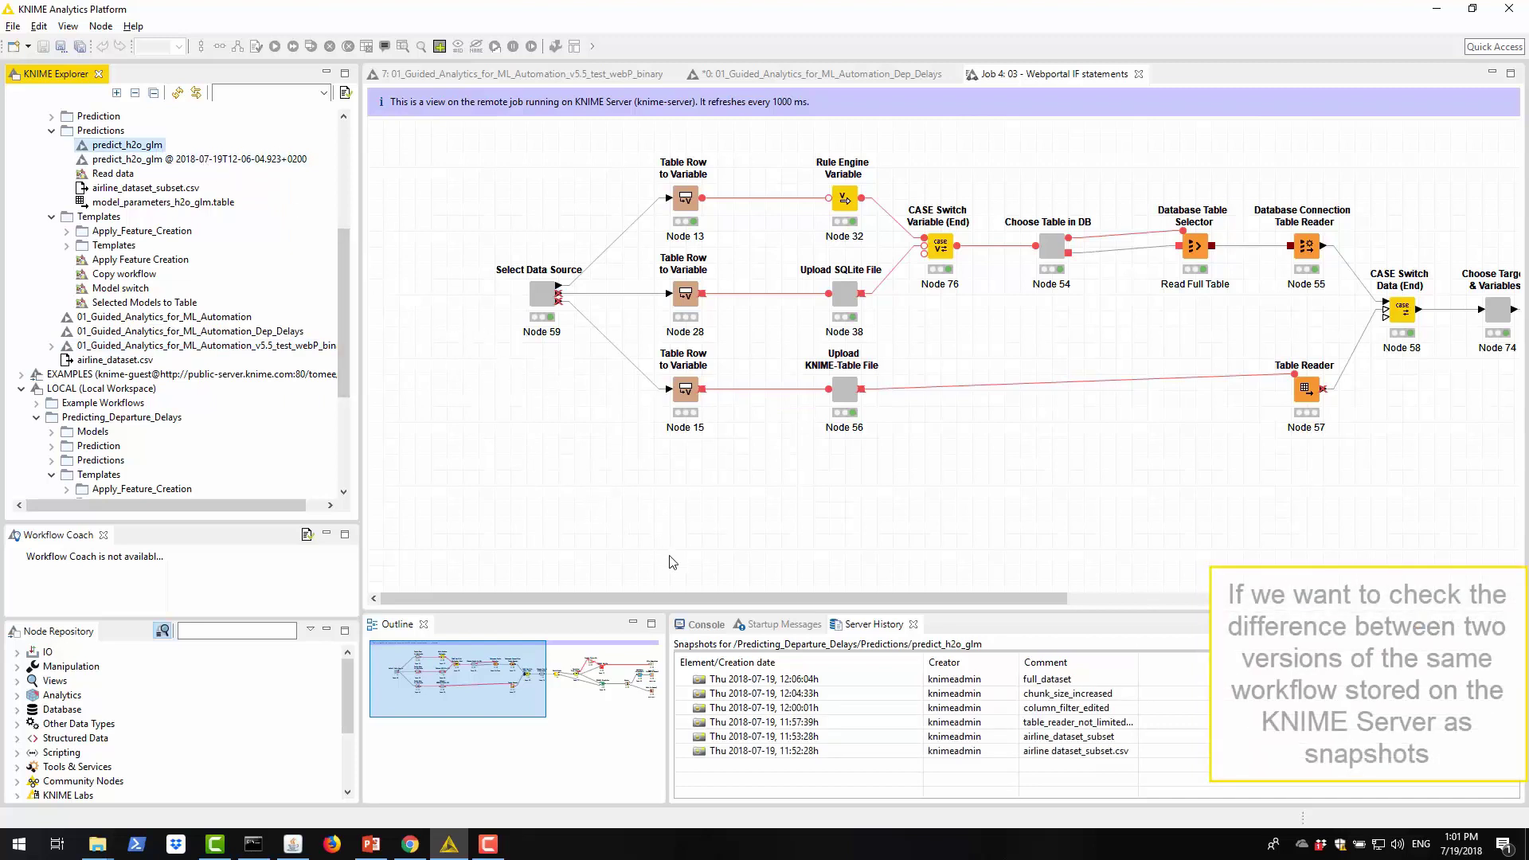
{"action": "left_click", "coordinate": [772, 695]}
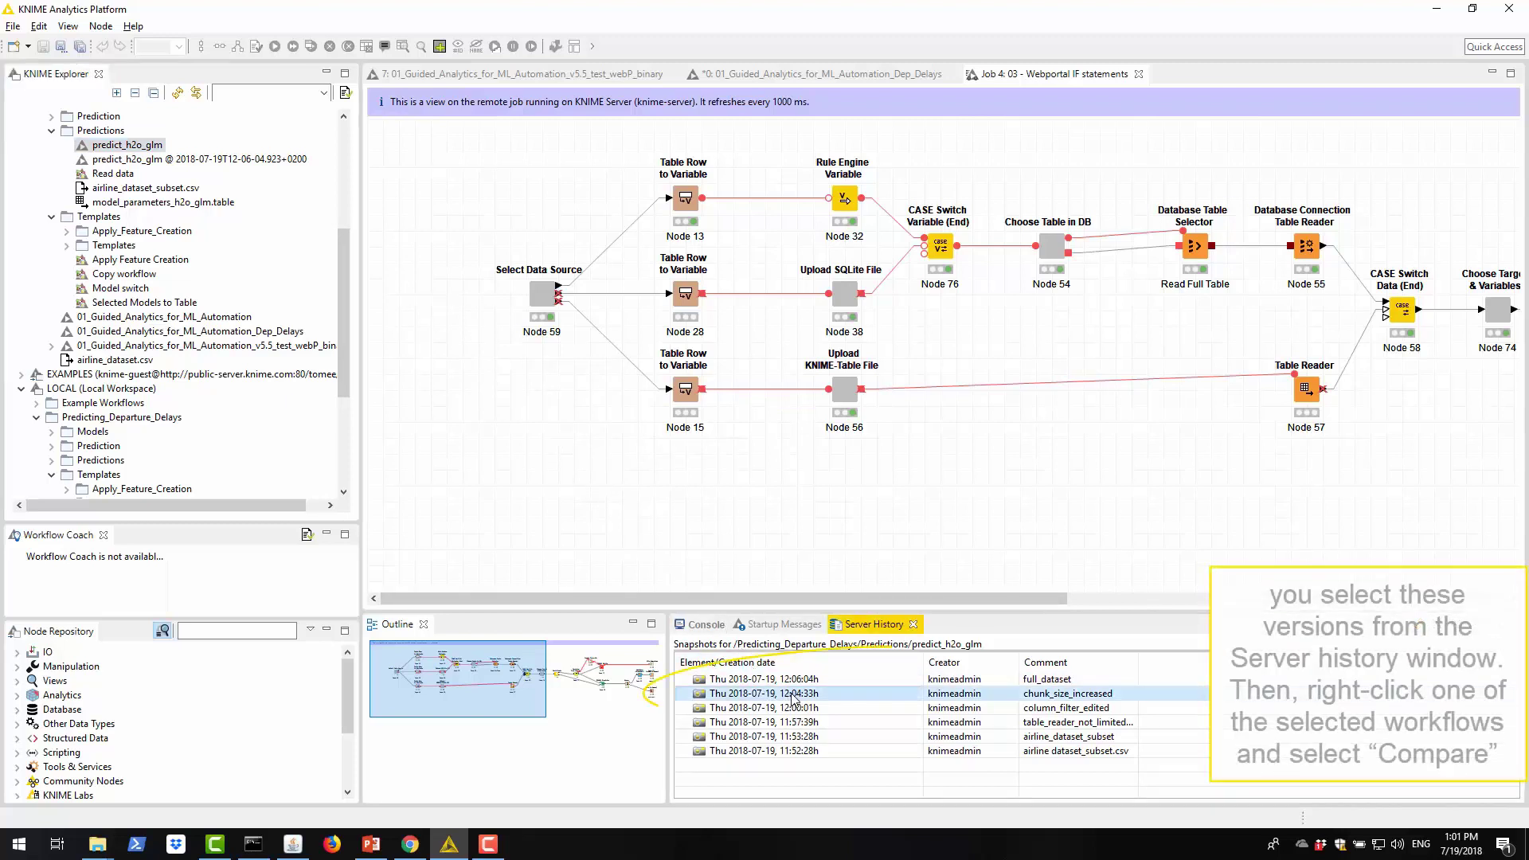
{"action": "left_click", "coordinate": [792, 681], "text": "ctrl"}
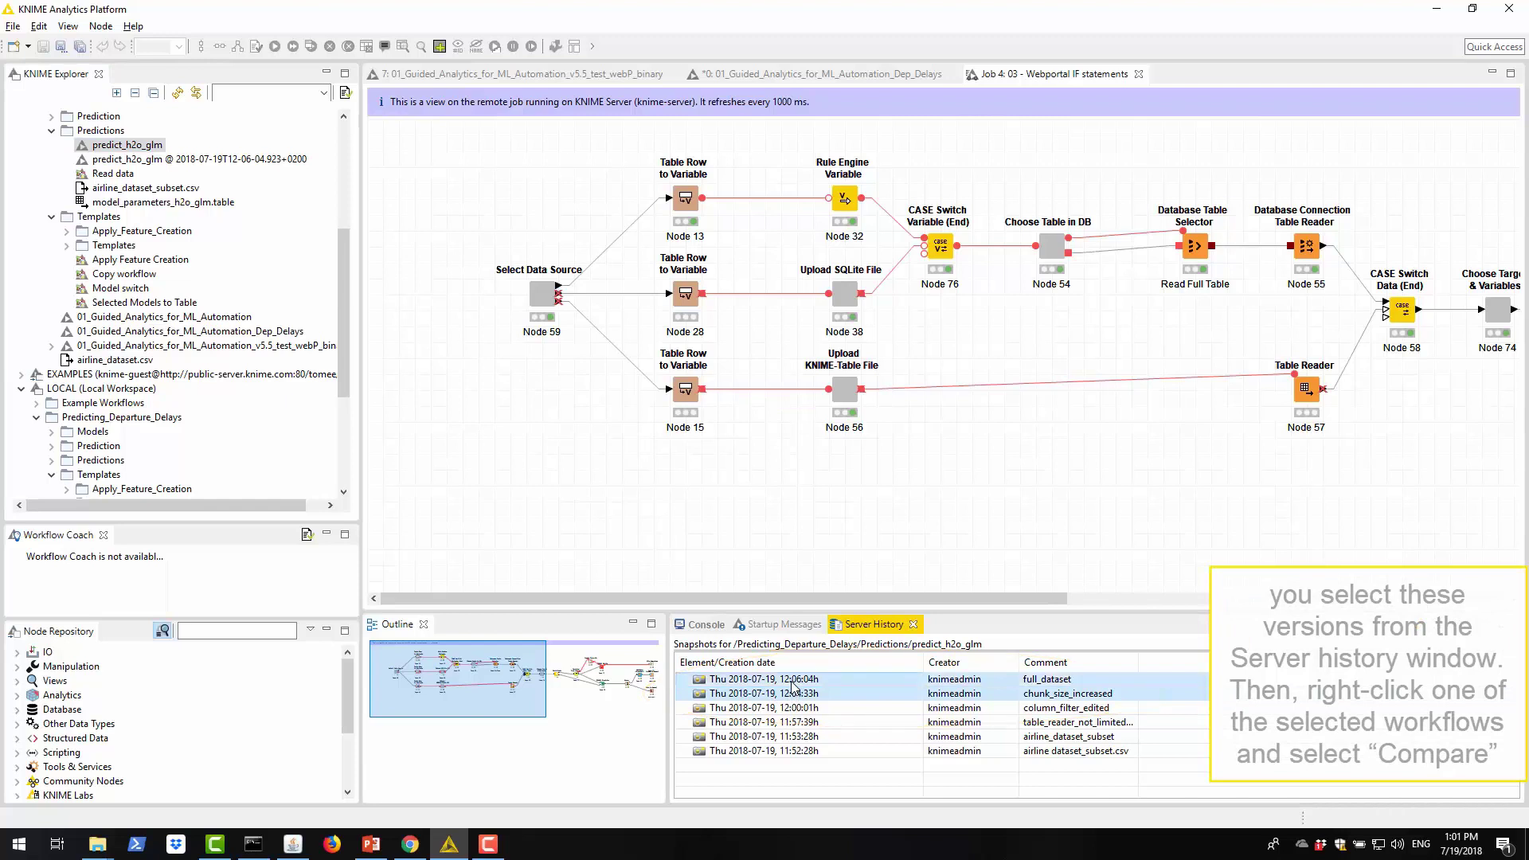
{"action": "right_click", "coordinate": [792, 683]}
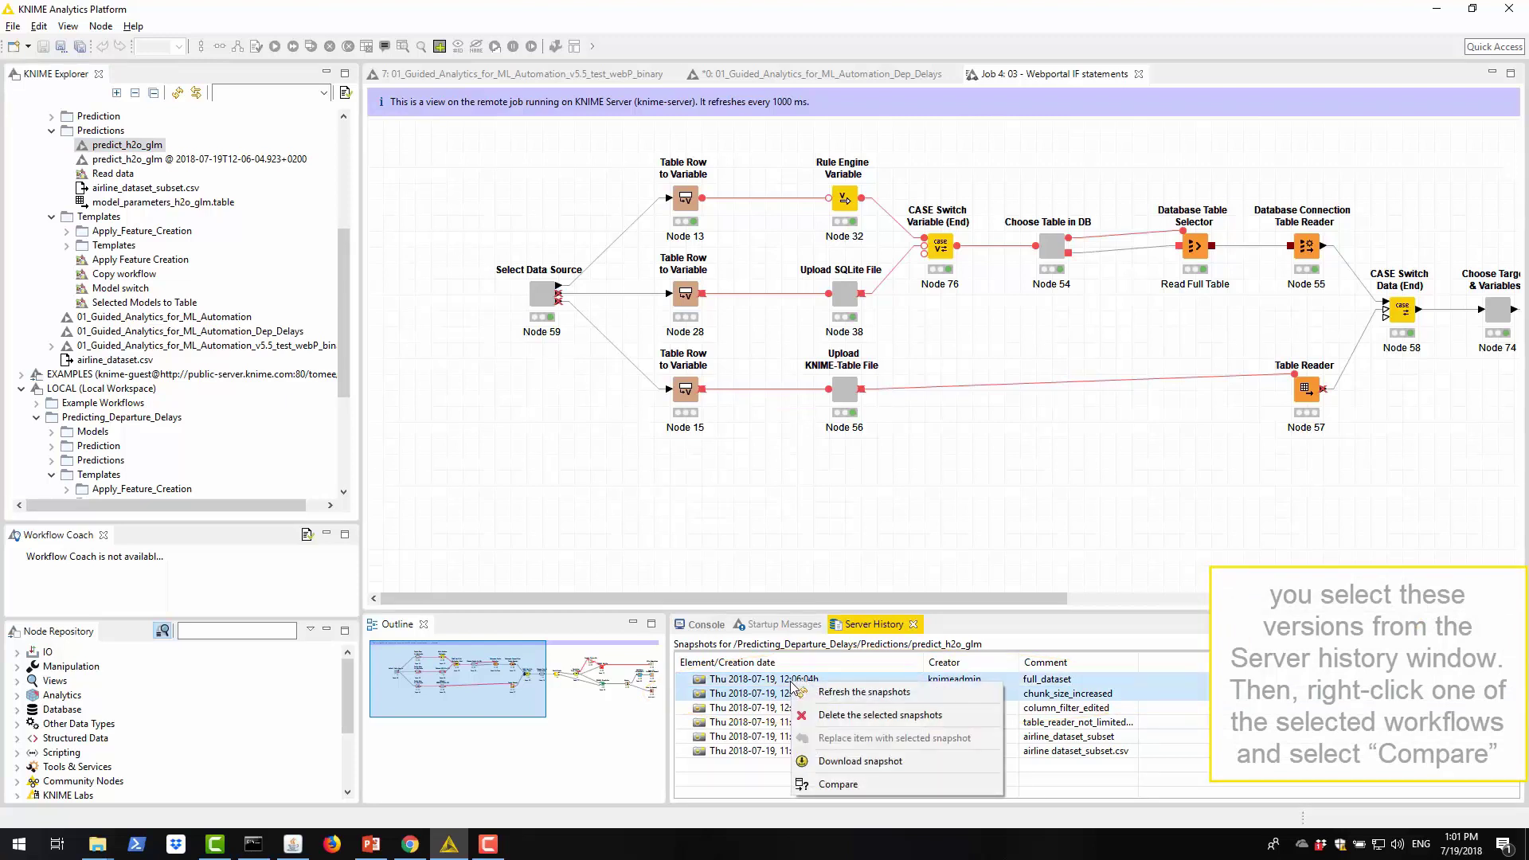
{"action": "left_click", "coordinate": [838, 784]}
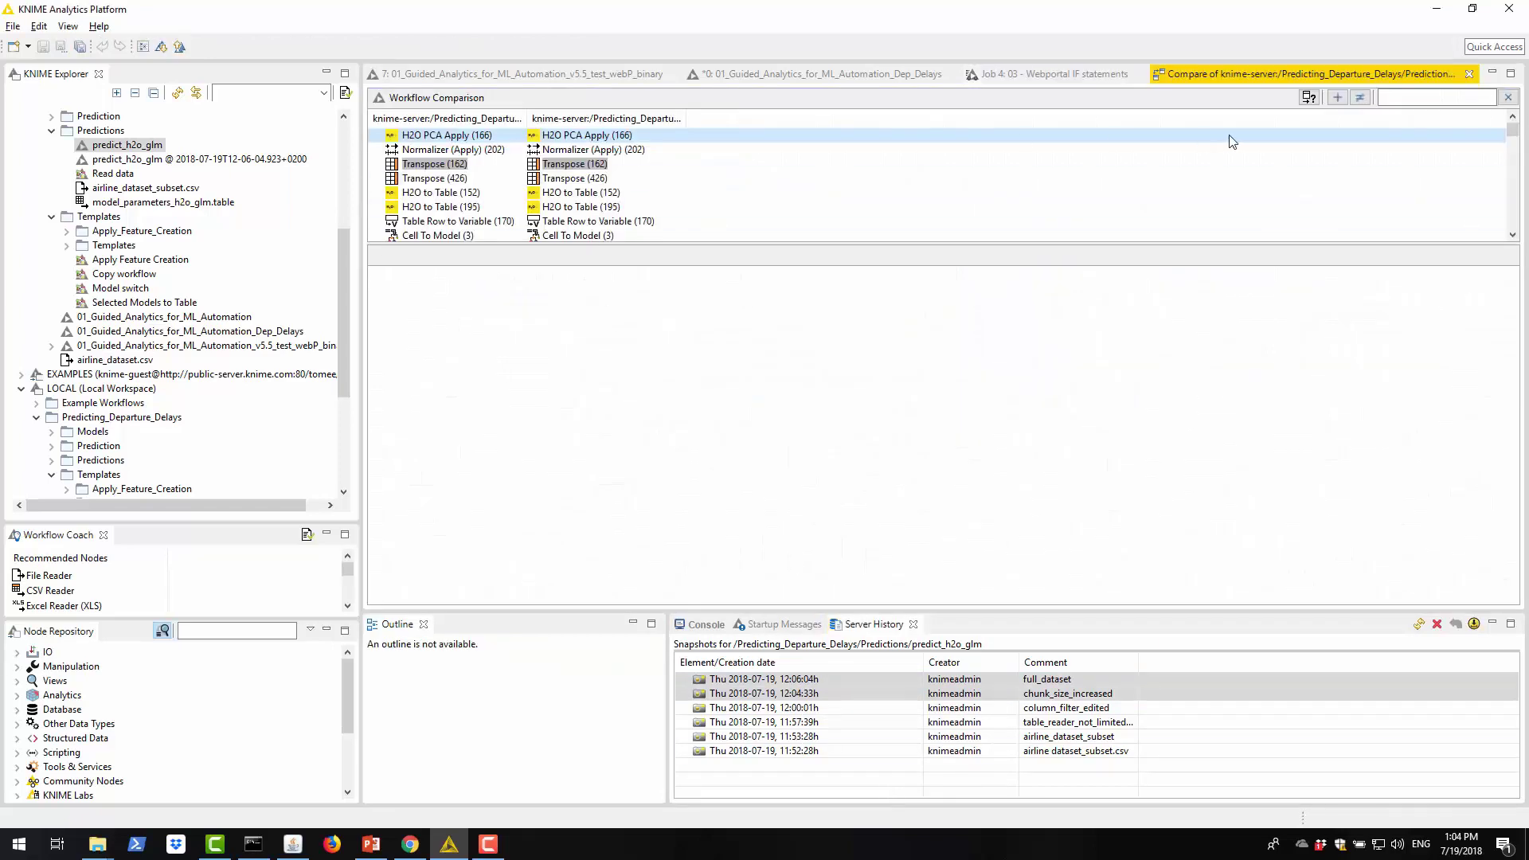
Show only differing nodes, revealing Transpose (162) chunk_size 50 versus 10, then view the server Jobs page
{"action": "left_click", "coordinate": [1359, 97]}
{"action": "left_click", "coordinate": [449, 135]}
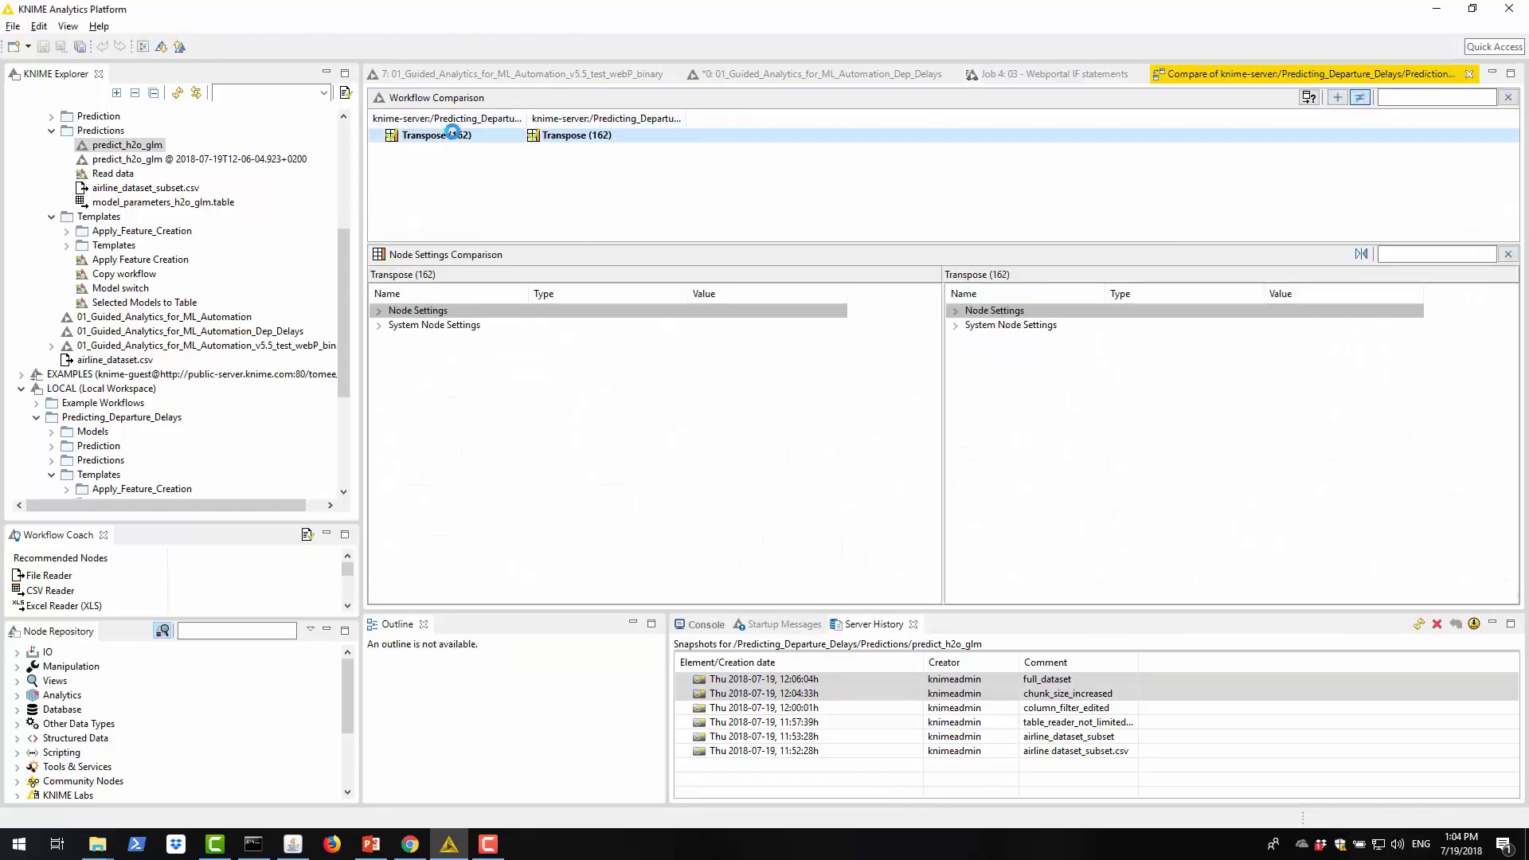
{"action": "double_click", "coordinate": [389, 310]}
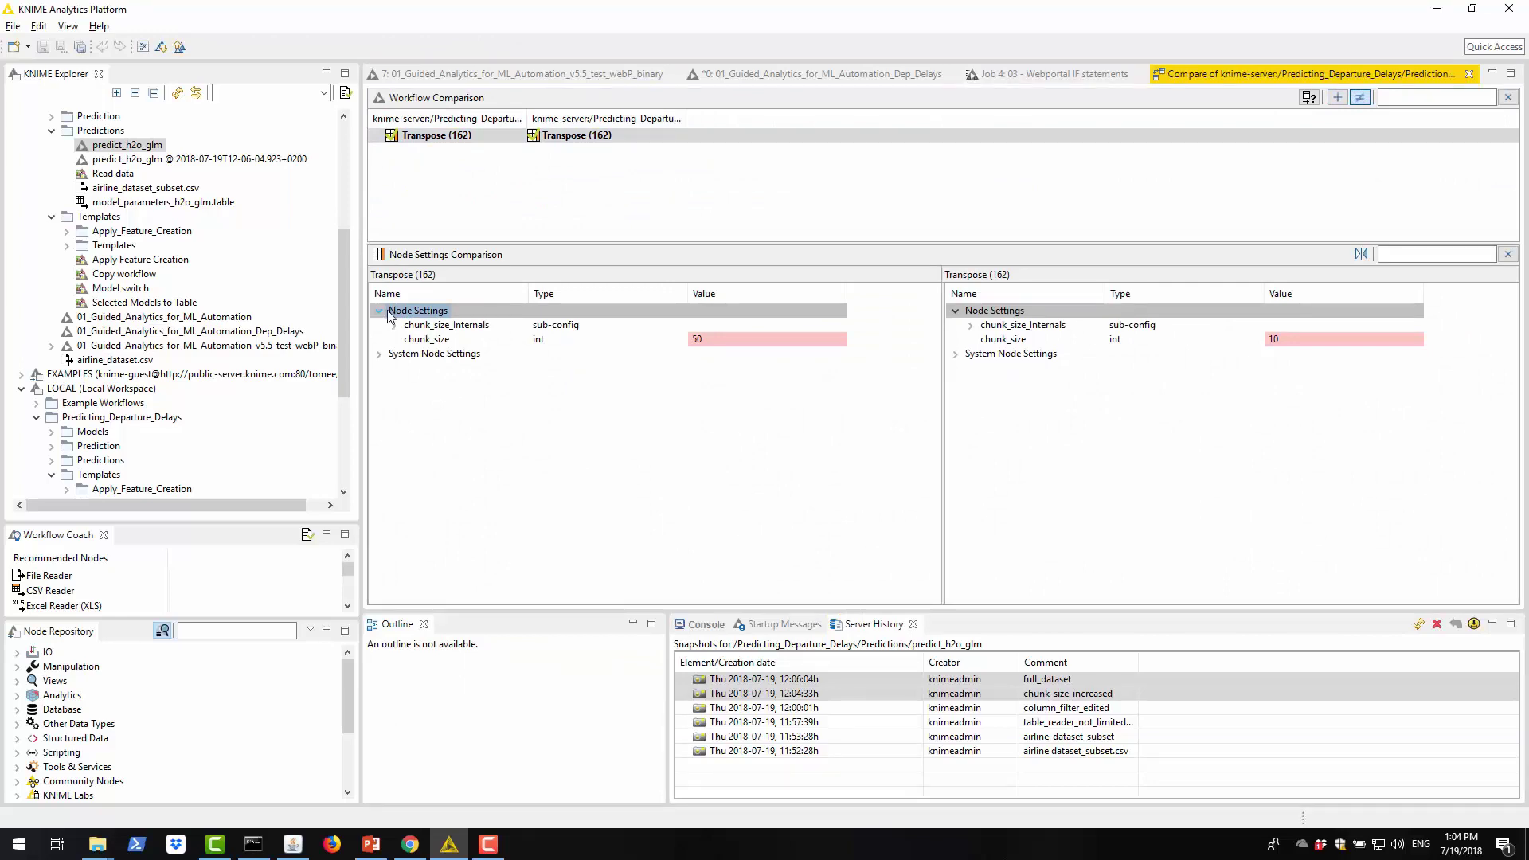
{"action": "left_click", "coordinate": [410, 844]}
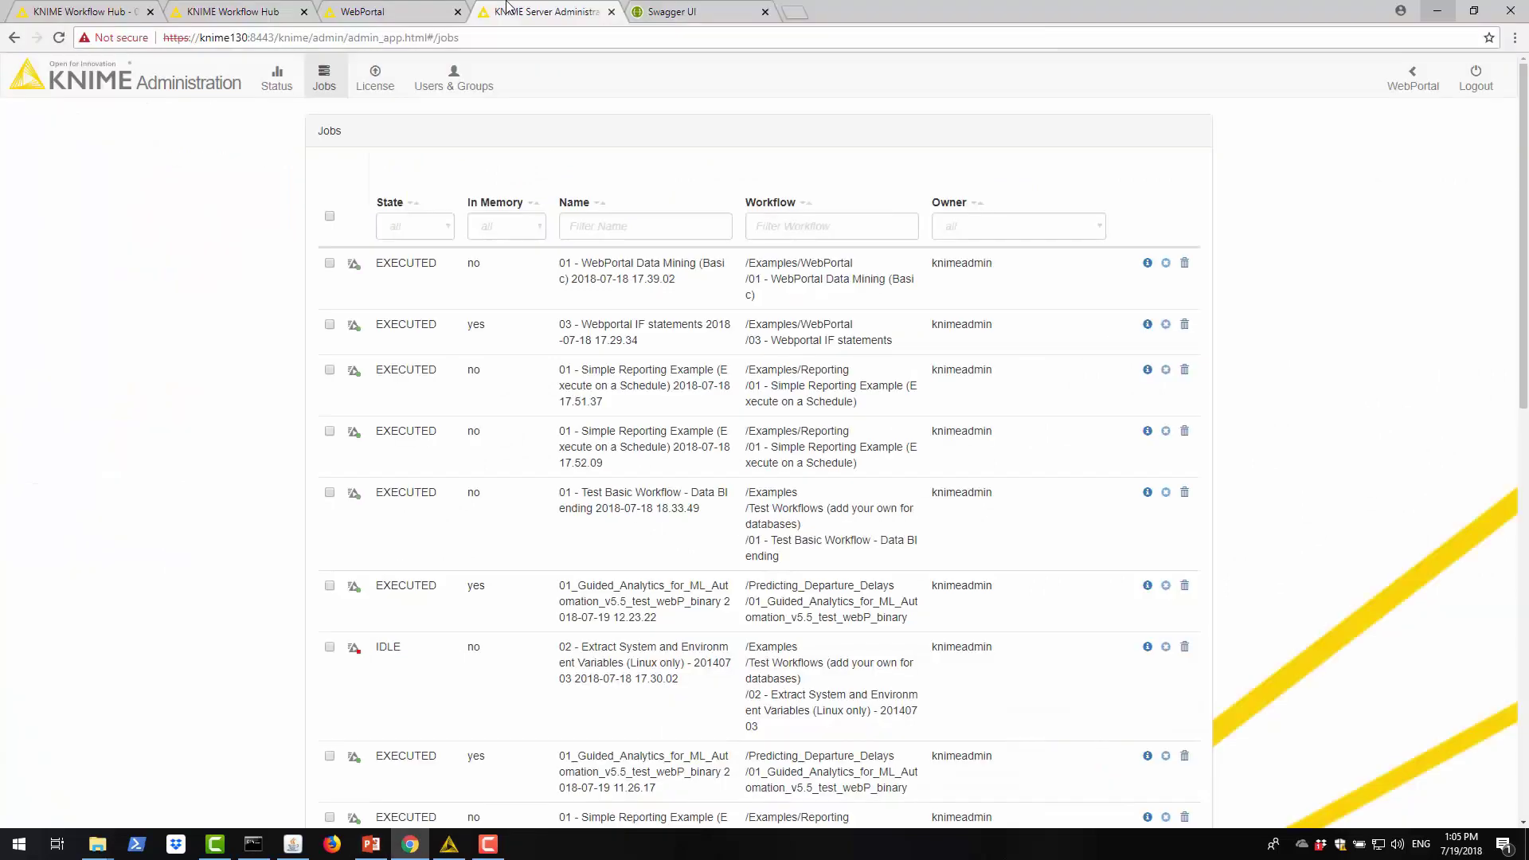